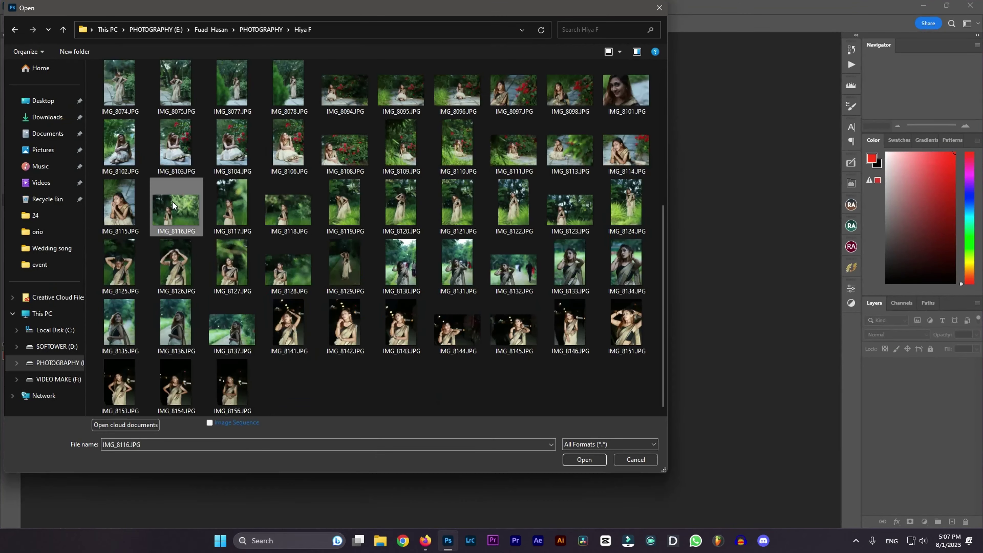
Open IMG_8116.JPG, look over the forest portrait up close, and head for the Filter menu
{"action": "left_click", "coordinate": [159, 199]}
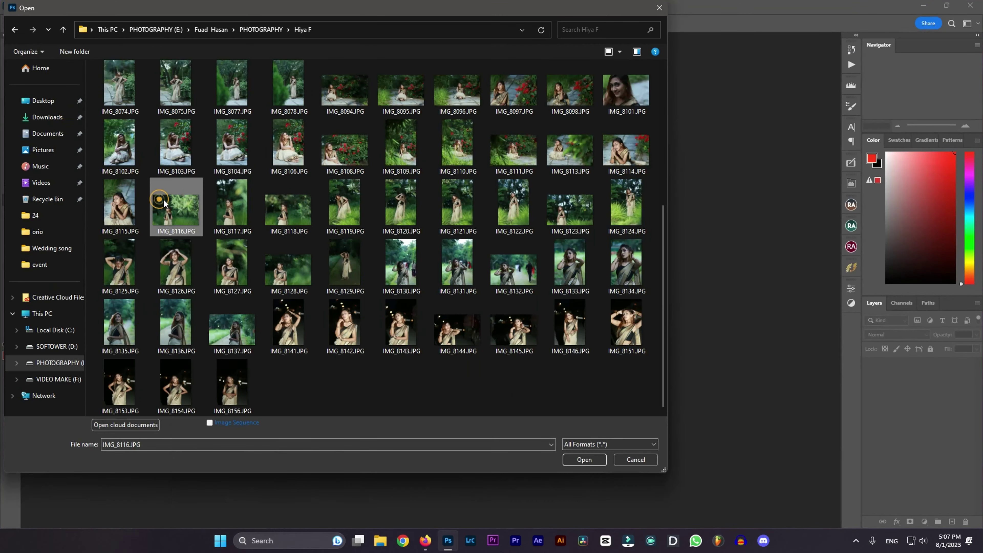
{"action": "double_click", "coordinate": [189, 206]}
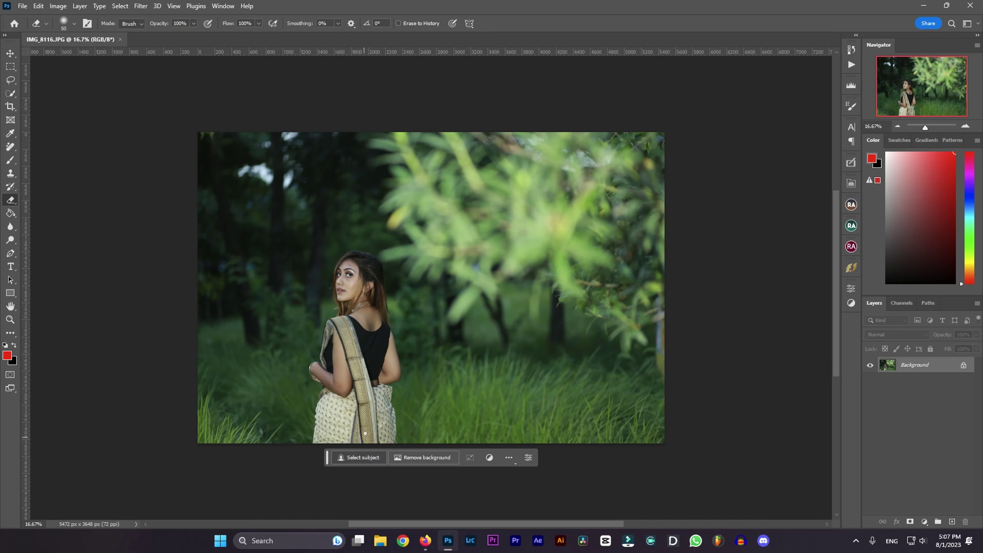
{"action": "scroll", "coordinate": [337, 310], "scroll_direction": "up", "scroll_amount": 1}
{"action": "left_click_drag", "start_coordinate": [491, 376], "coordinate": [372, 306]}
{"action": "scroll", "coordinate": [384, 293], "scroll_direction": "up", "scroll_amount": 2}
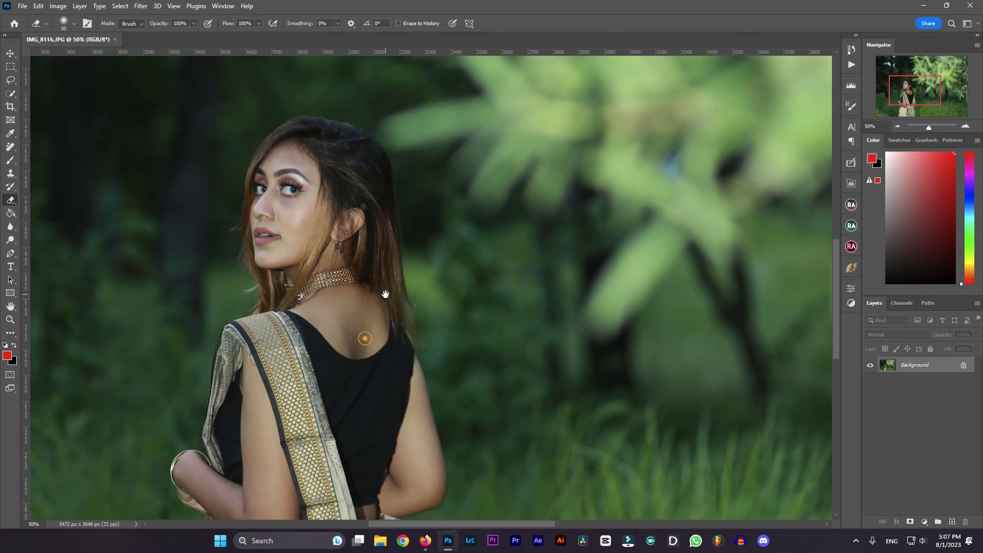
{"action": "scroll", "coordinate": [384, 292], "scroll_direction": "down", "scroll_amount": 3}
{"action": "left_click", "coordinate": [141, 6]}
In Camera Raw, set Shadows +50, Dehaze +13, Vibrance +10 and Contrast -19
{"action": "left_click", "coordinate": [174, 82]}
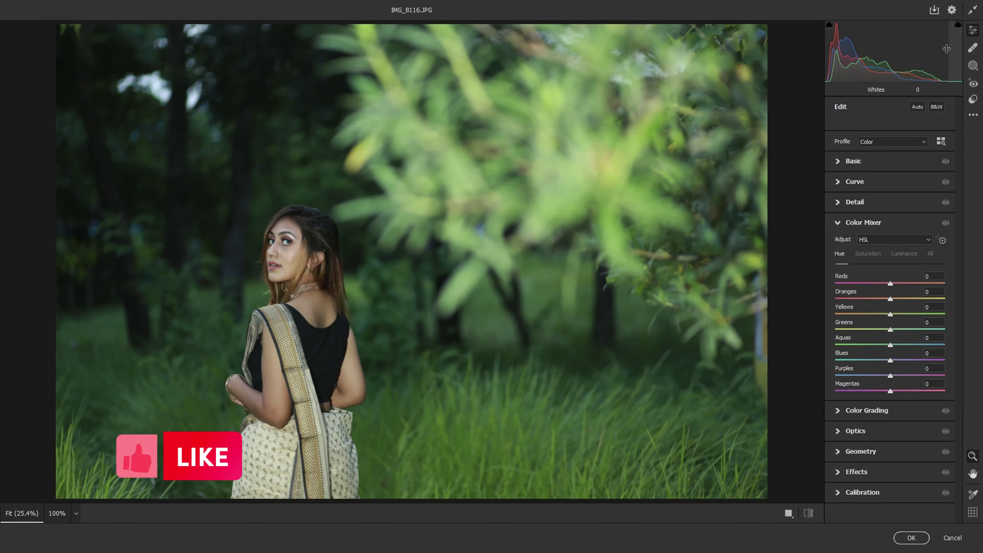
{"action": "mouse_move", "coordinate": [891, 288]}
{"action": "left_mouse_down"}
{"action": "mouse_move", "coordinate": [918, 288]}
{"action": "mouse_move", "coordinate": [874, 273]}
{"action": "mouse_move", "coordinate": [865, 325]}
{"action": "mouse_move", "coordinate": [874, 319]}
{"action": "left_mouse_up"}
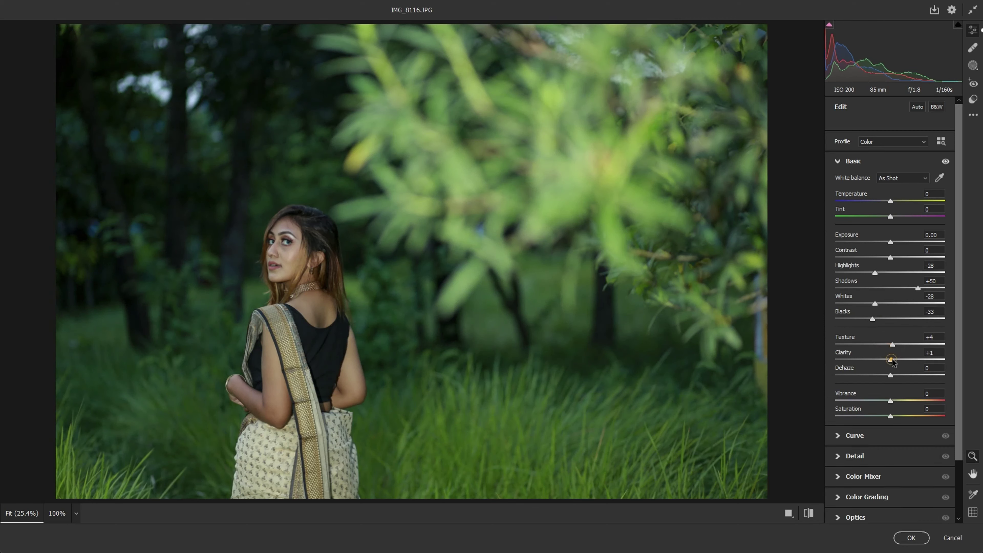
{"action": "left_click_drag", "start_coordinate": [892, 360], "coordinate": [893, 410]}
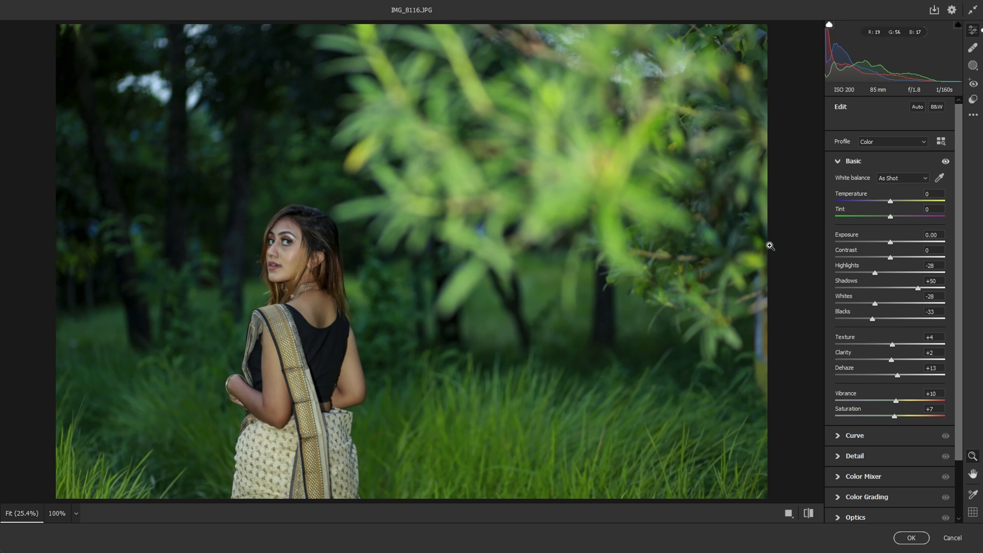
{"action": "left_click_drag", "start_coordinate": [890, 259], "coordinate": [881, 262]}
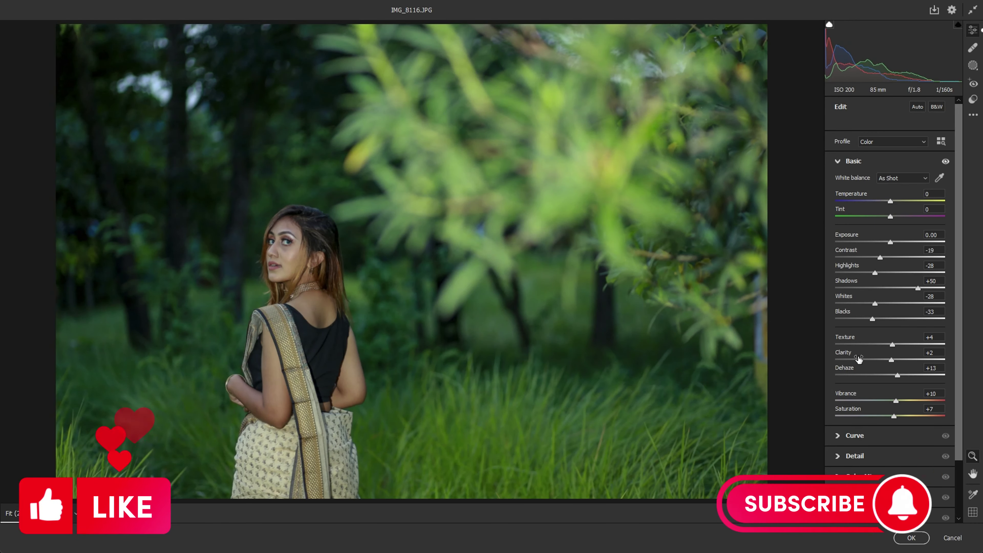
{"action": "scroll", "coordinate": [881, 272], "scroll_direction": "down", "scroll_amount": 2}
Build a faded RGB point curve with three midtone points, blacks lifted to 11 and whites near 249
{"action": "left_click", "coordinate": [854, 373]}
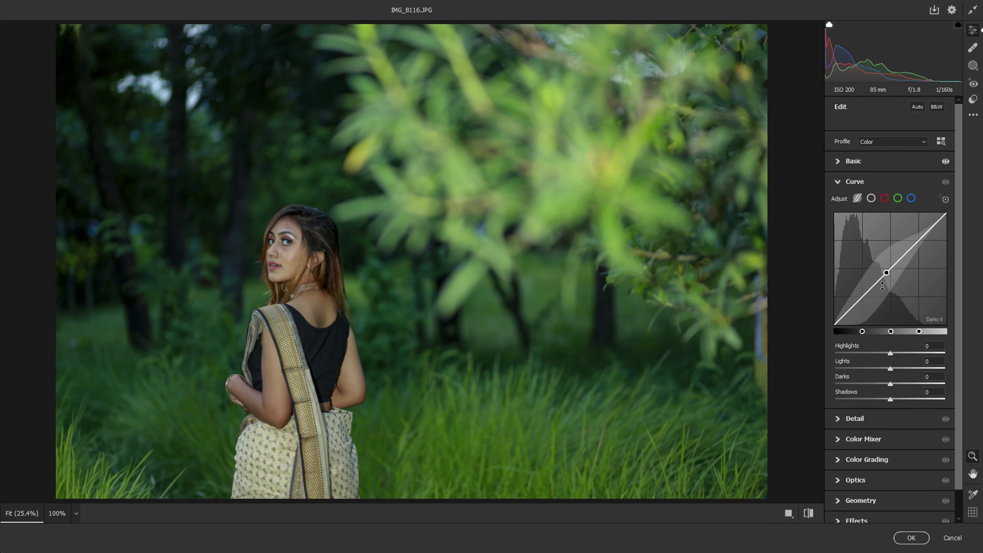
{"action": "left_click", "coordinate": [872, 197]}
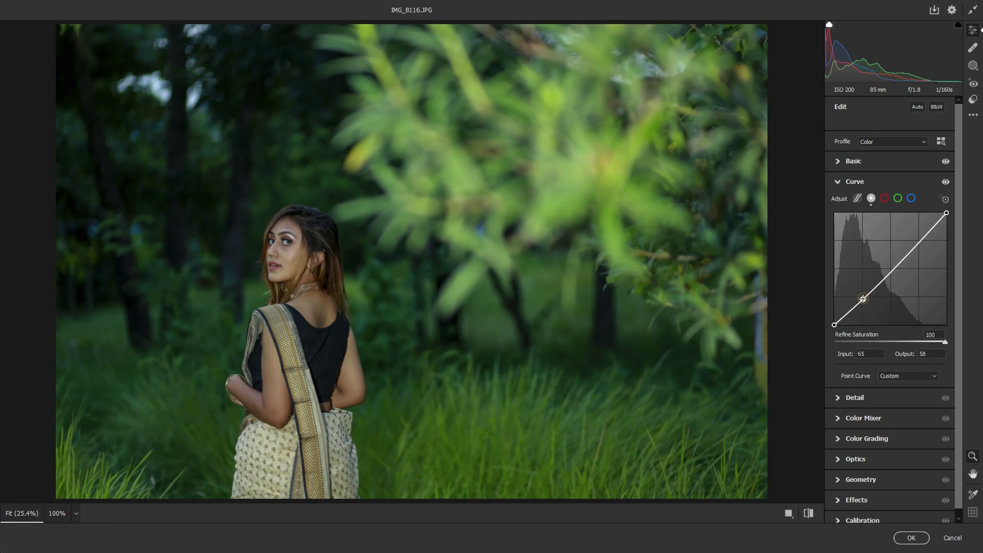
{"action": "left_click", "coordinate": [863, 300]}
{"action": "left_click", "coordinate": [891, 271]}
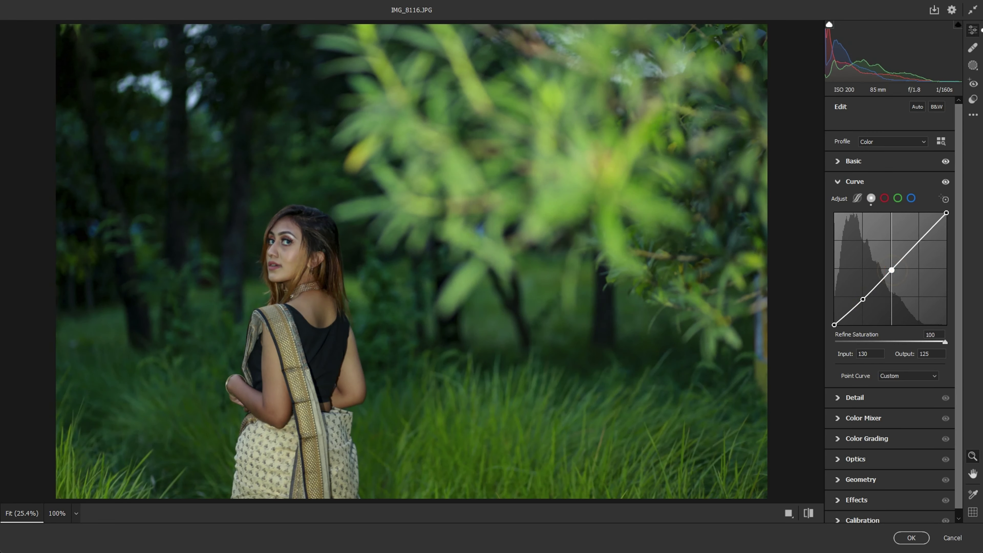
{"action": "left_click_drag", "start_coordinate": [920, 241], "coordinate": [919, 239]}
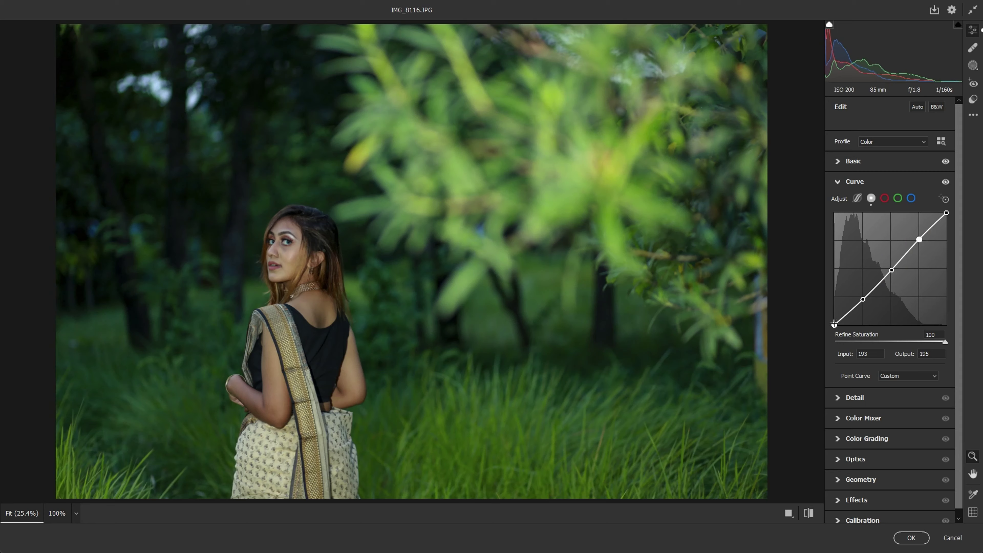
{"action": "mouse_move", "coordinate": [834, 324]}
{"action": "left_mouse_down"}
{"action": "mouse_move", "coordinate": [865, 298]}
{"action": "mouse_move", "coordinate": [834, 320]}
{"action": "left_mouse_up"}
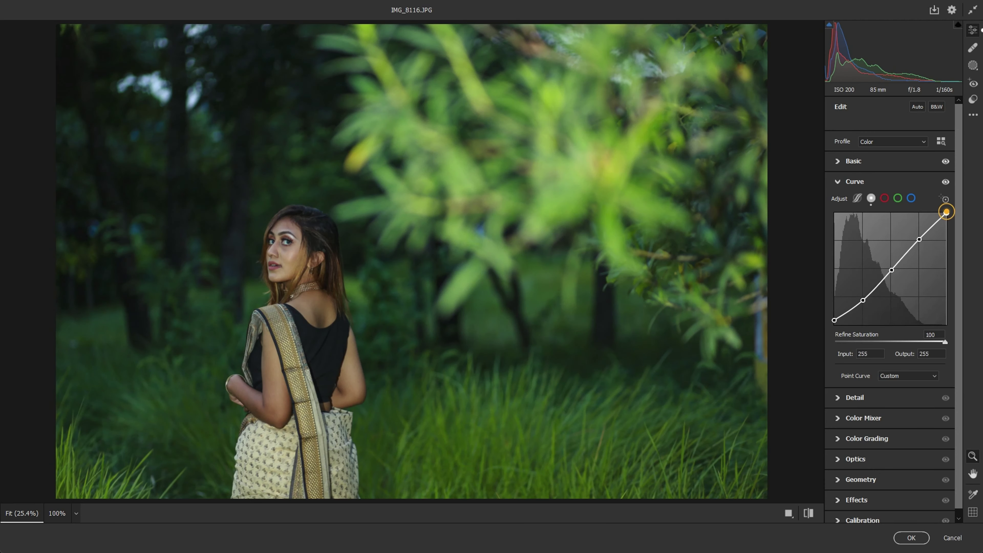
{"action": "mouse_move", "coordinate": [946, 212]}
{"action": "left_mouse_down"}
{"action": "mouse_move", "coordinate": [946, 247]}
{"action": "mouse_move", "coordinate": [946, 212]}
{"action": "mouse_move", "coordinate": [974, 219]}
{"action": "left_mouse_up"}
Add lower, middle and upper points to the red curve and move its black point to input 8
{"action": "left_click", "coordinate": [884, 198]}
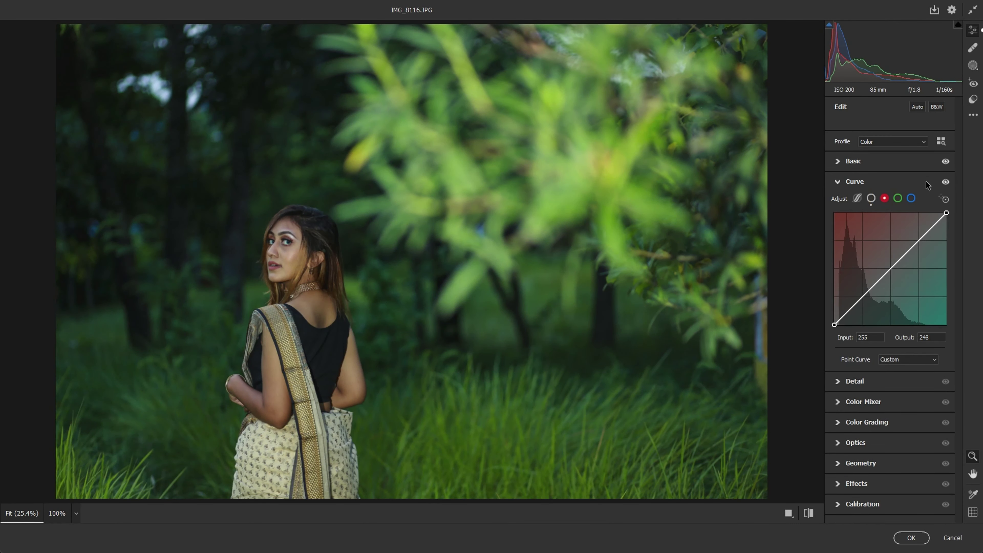
{"action": "left_click", "coordinate": [862, 299]}
{"action": "left_click", "coordinate": [890, 269]}
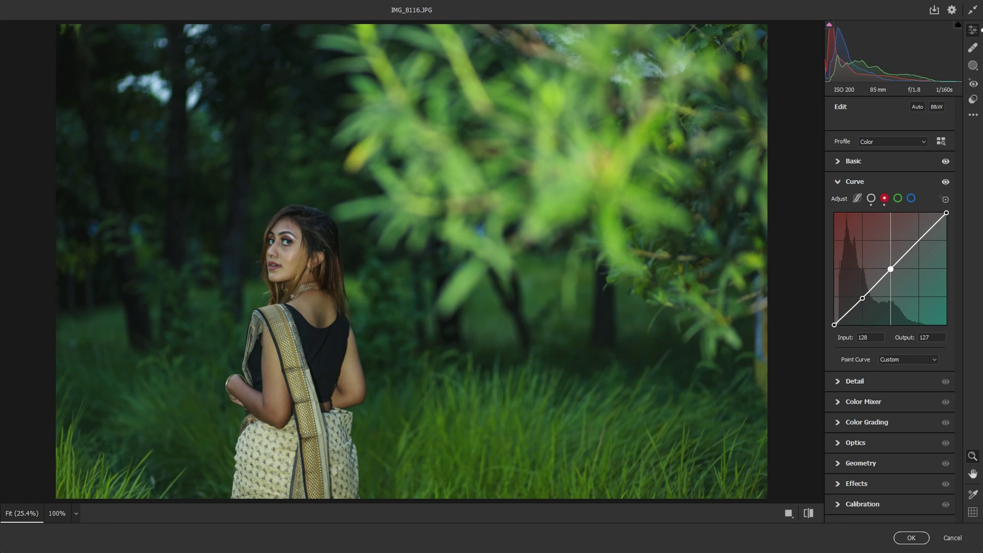
{"action": "left_click", "coordinate": [918, 241]}
{"action": "left_click_drag", "start_coordinate": [835, 325], "coordinate": [890, 269]}
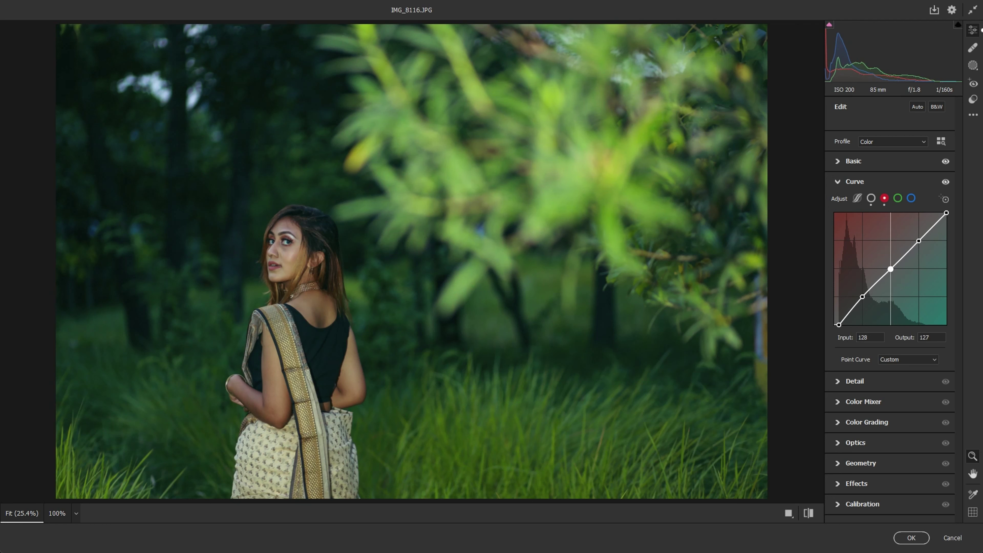
{"action": "left_click_drag", "start_coordinate": [839, 324], "coordinate": [838, 325]}
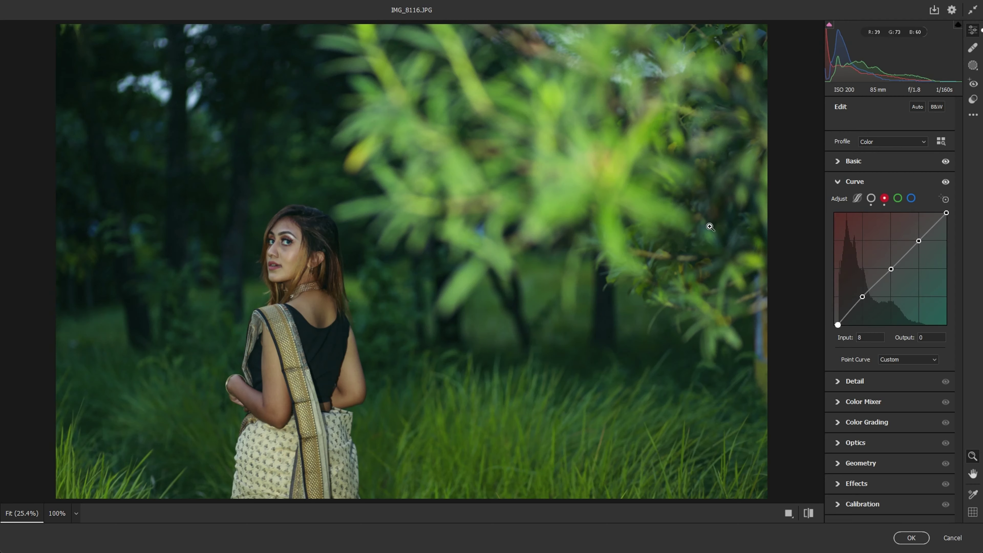
Give the green channel curve a lower point and a level midpoint near 130
{"action": "left_click", "coordinate": [898, 198]}
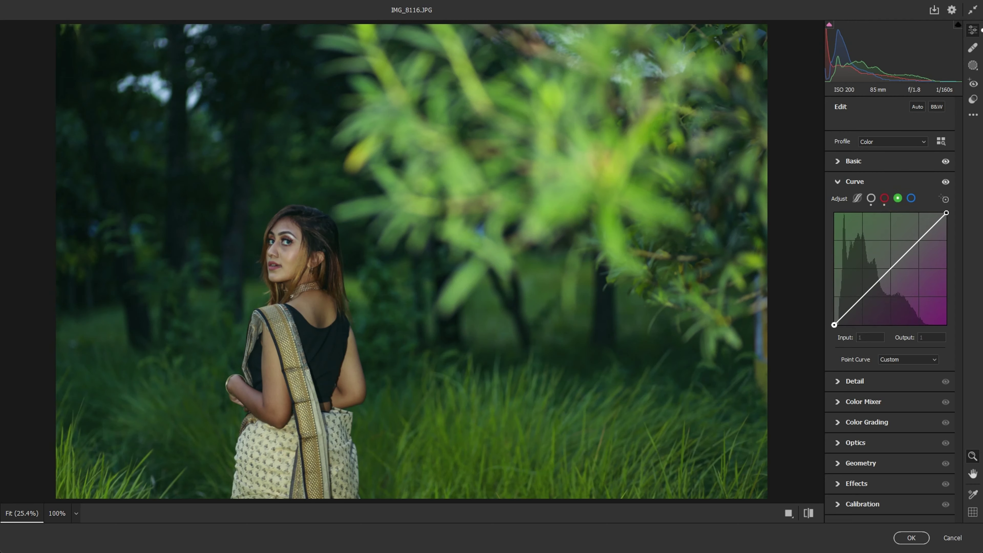
{"action": "left_click", "coordinate": [834, 325]}
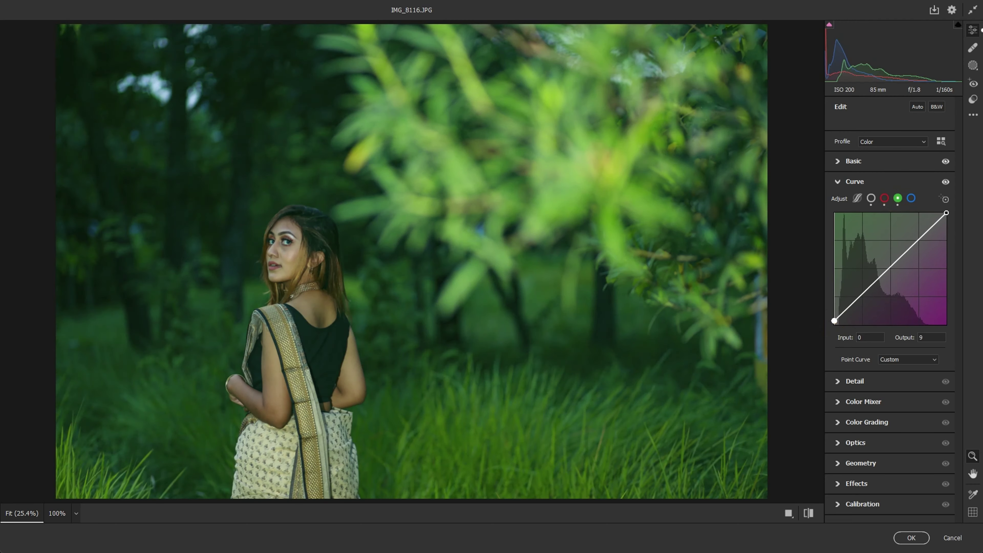
{"action": "left_click", "coordinate": [862, 296]}
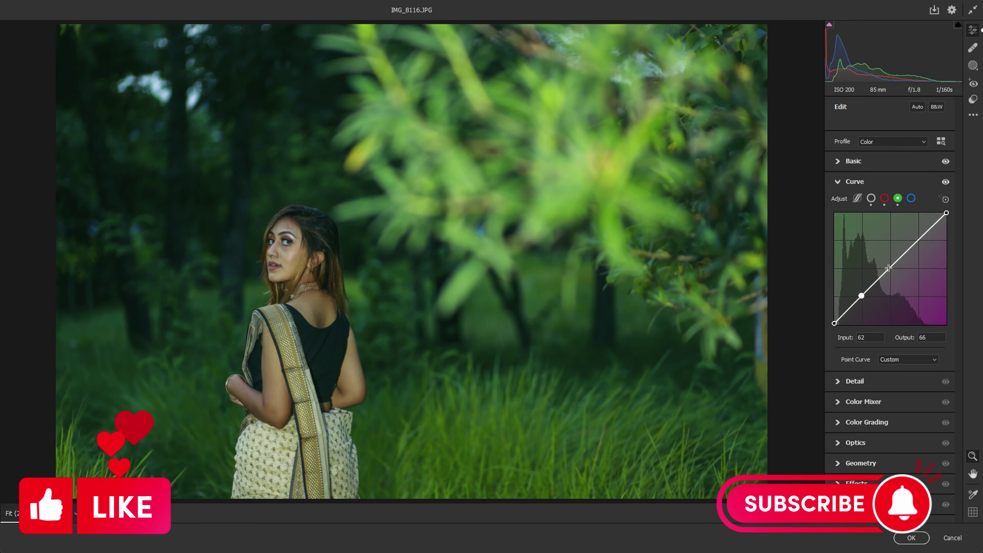
{"action": "left_click_drag", "start_coordinate": [890, 267], "coordinate": [890, 266]}
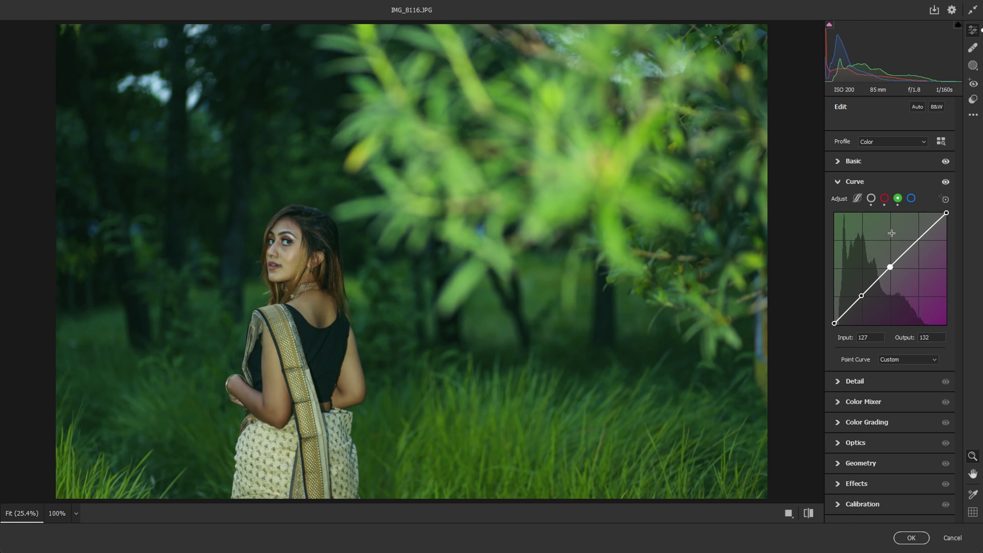
{"action": "mouse_move", "coordinate": [946, 212]}
{"action": "left_mouse_down"}
{"action": "mouse_move", "coordinate": [946, 221]}
{"action": "mouse_move", "coordinate": [947, 213]}
{"action": "left_mouse_up"}
{"action": "left_click_drag", "start_coordinate": [889, 267], "coordinate": [892, 268]}
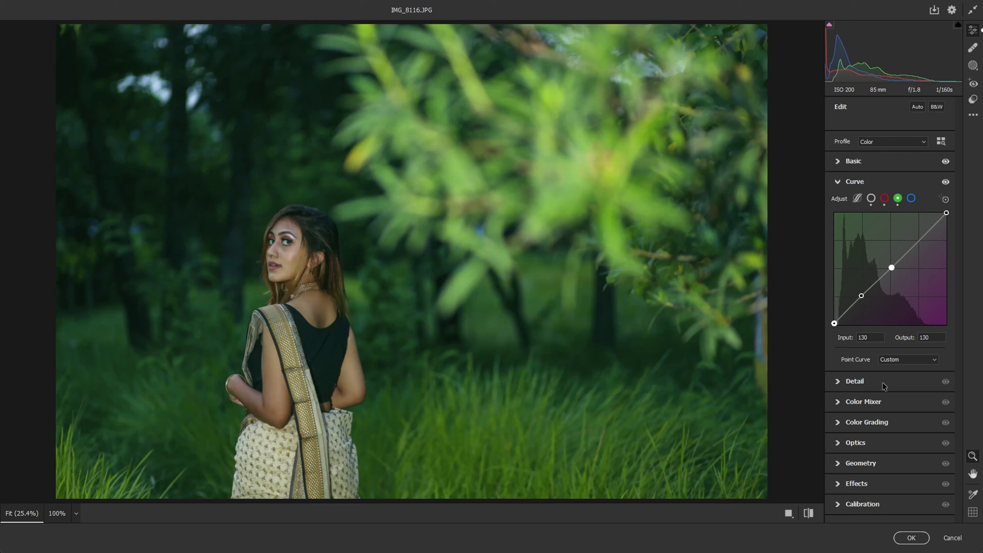
In HSL Saturation, drop Greens to -60 and lower Yellows, checking the face zoomed in
{"action": "left_click", "coordinate": [883, 383]}
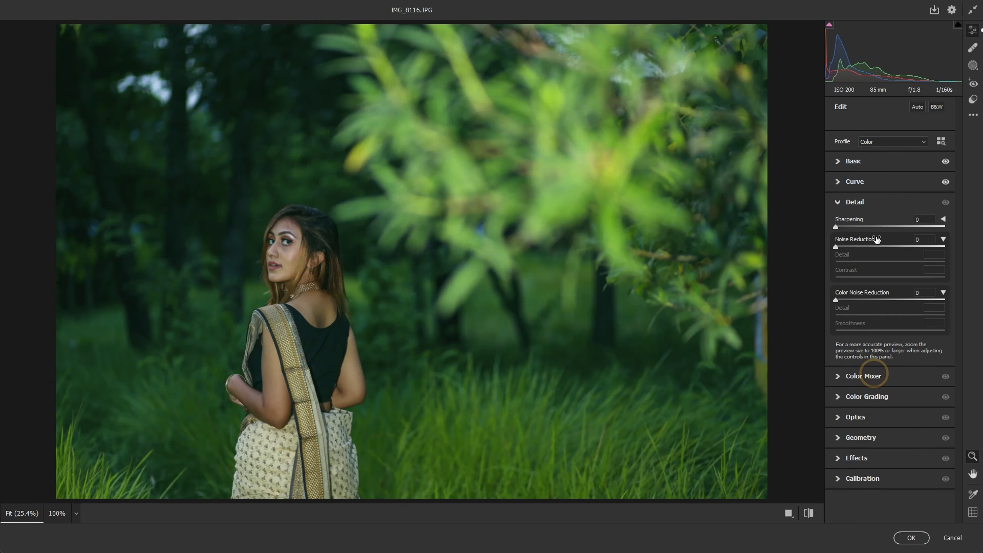
{"action": "left_click", "coordinate": [863, 374]}
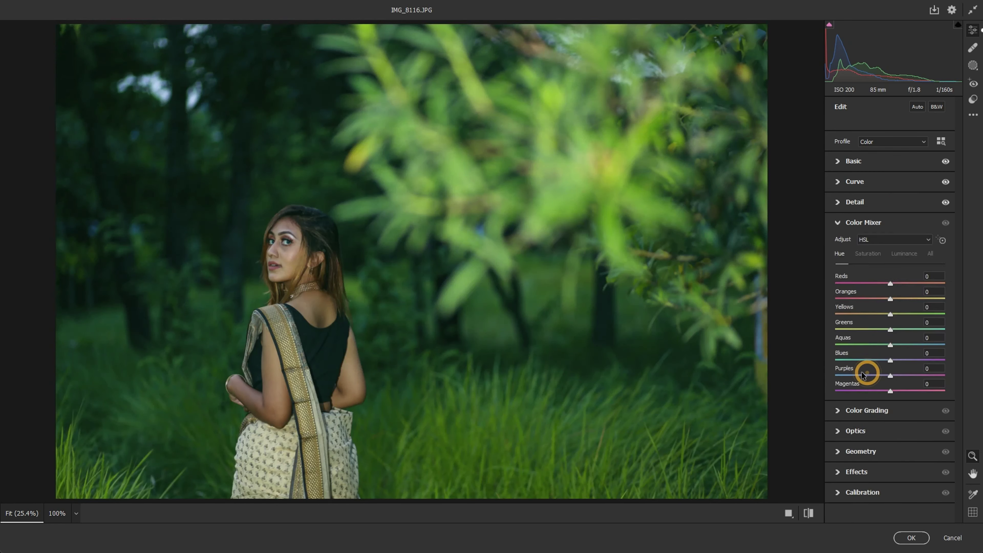
{"action": "left_click", "coordinate": [870, 256]}
{"action": "left_click_drag", "start_coordinate": [890, 330], "coordinate": [857, 329]}
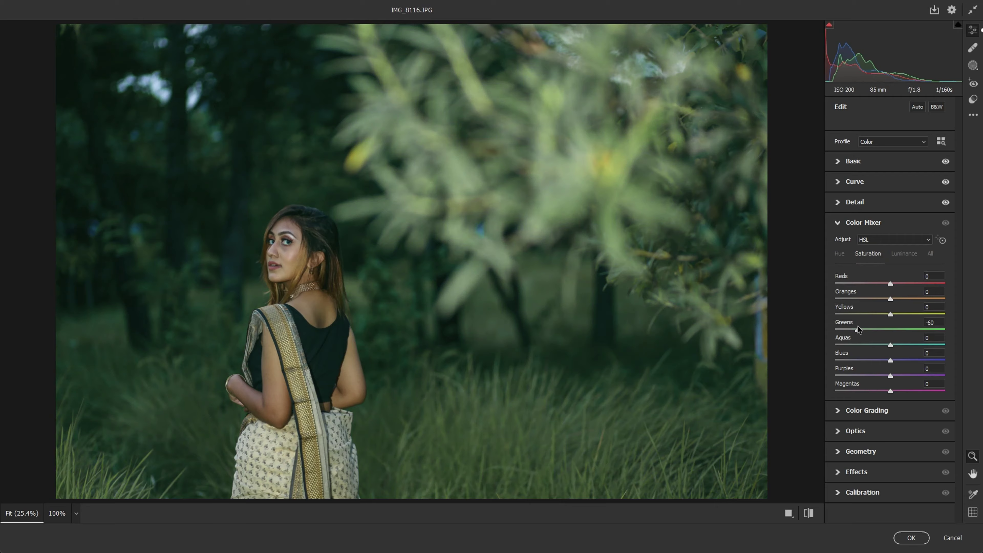
{"action": "left_click", "coordinate": [286, 271]}
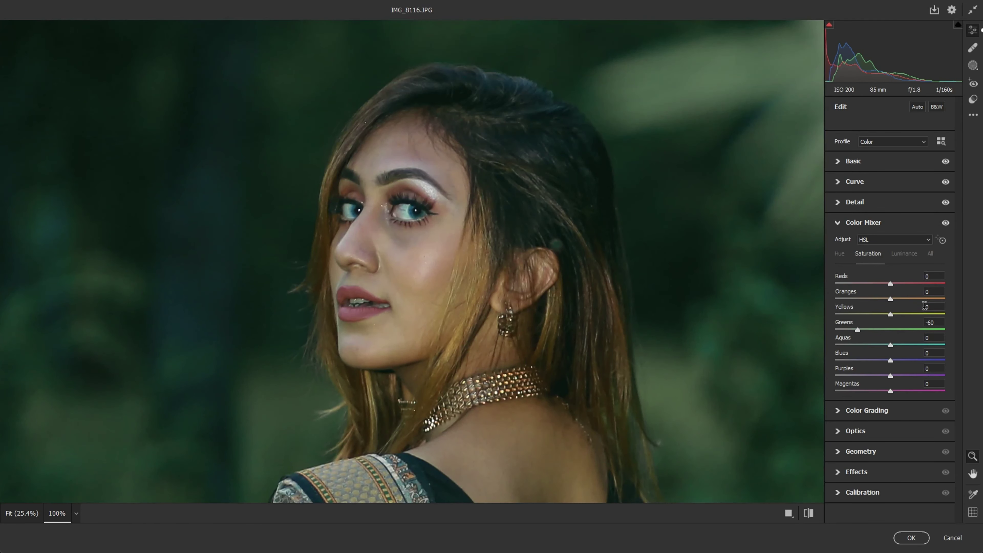
{"action": "mouse_move", "coordinate": [890, 314]}
{"action": "left_mouse_down"}
{"action": "mouse_move", "coordinate": [852, 314]}
{"action": "mouse_move", "coordinate": [876, 318]}
{"action": "mouse_move", "coordinate": [890, 299]}
{"action": "left_mouse_up"}
{"action": "left_click", "coordinate": [473, 309]}
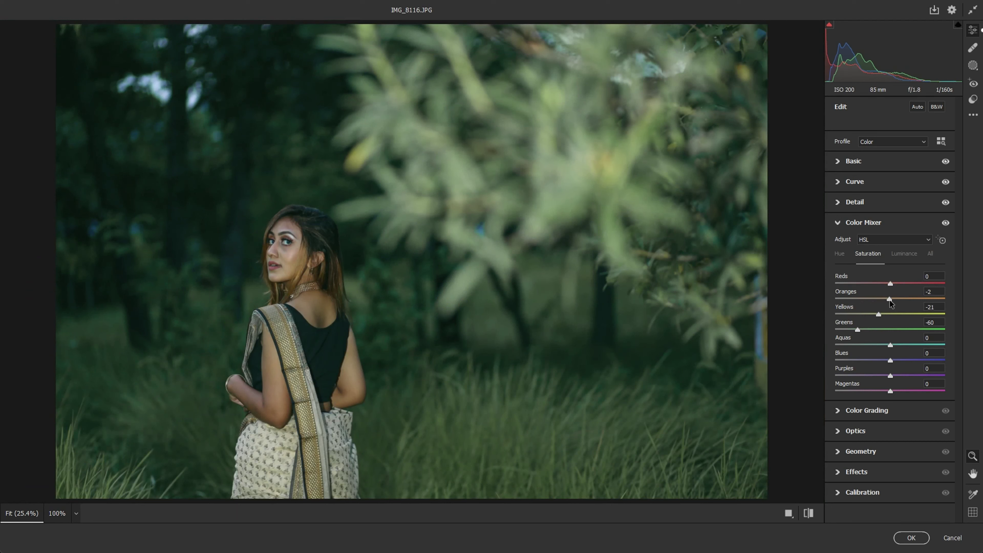
Desaturate Aquas to -44 and darken Greens luminance to -21
{"action": "left_click", "coordinate": [904, 254]}
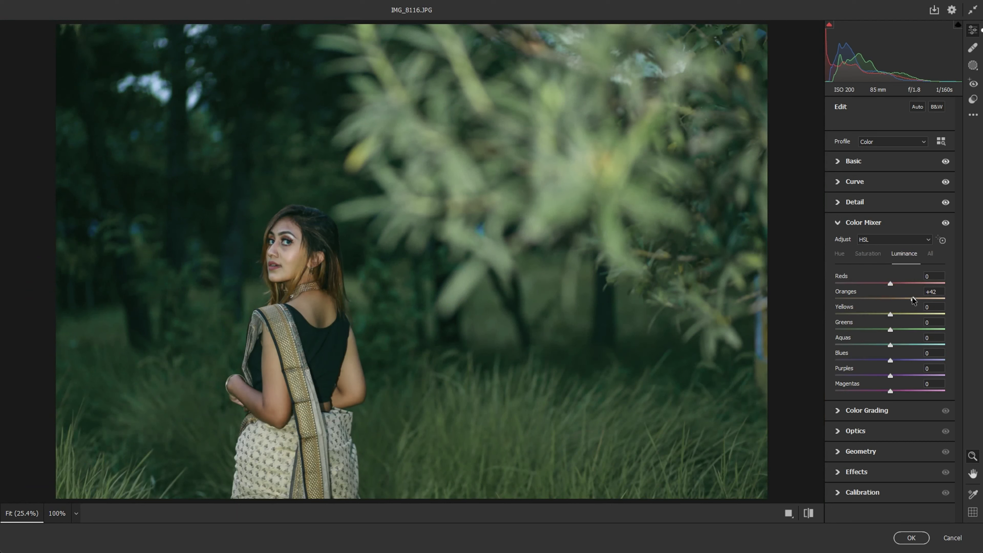
{"action": "left_click", "coordinate": [868, 255]}
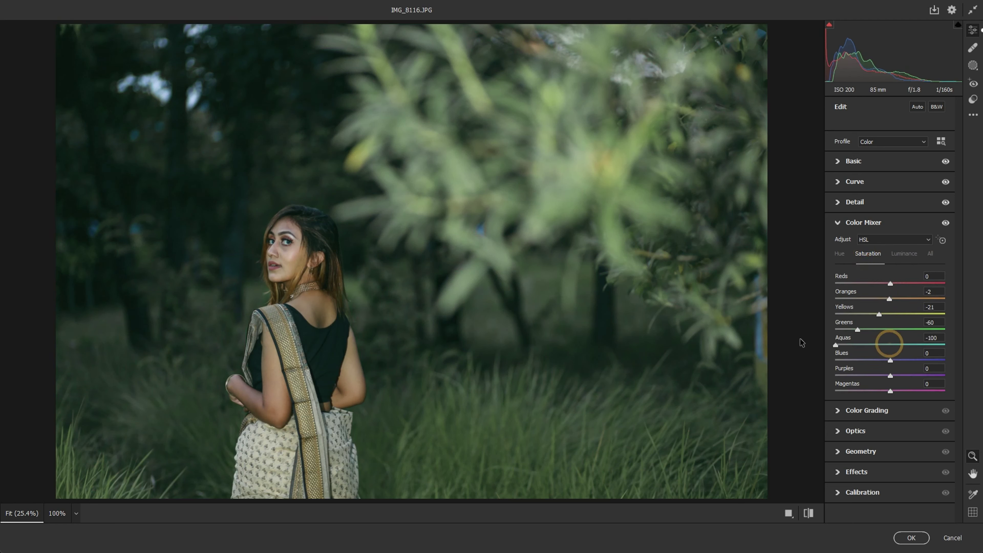
{"action": "mouse_move", "coordinate": [890, 345]}
{"action": "left_mouse_down"}
{"action": "mouse_move", "coordinate": [2, 343]}
{"action": "mouse_move", "coordinate": [970, 364]}
{"action": "mouse_move", "coordinate": [846, 375]}
{"action": "mouse_move", "coordinate": [897, 366]}
{"action": "mouse_move", "coordinate": [872, 364]}
{"action": "left_mouse_up"}
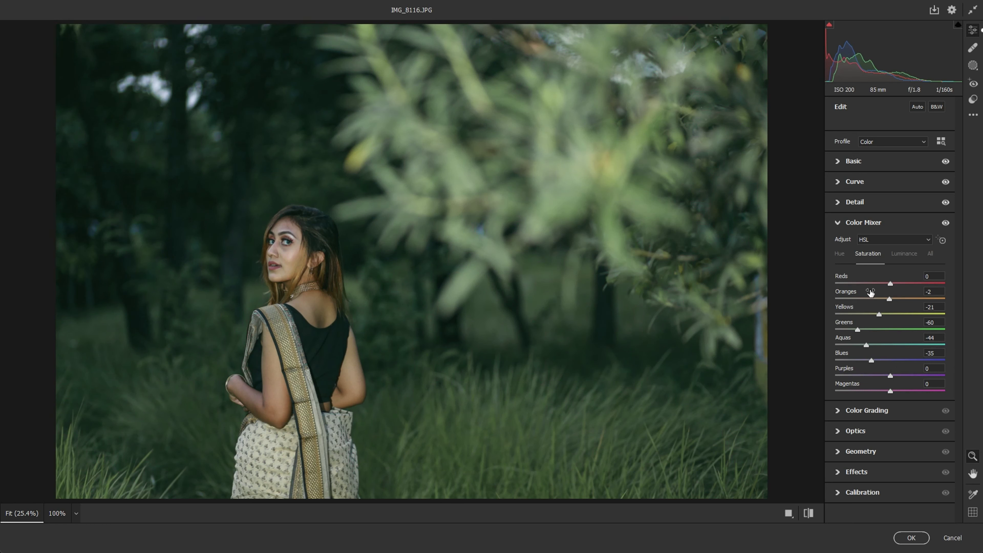
{"action": "left_click", "coordinate": [894, 254]}
{"action": "mouse_move", "coordinate": [890, 329]}
{"action": "left_mouse_down"}
{"action": "mouse_move", "coordinate": [869, 329]}
{"action": "mouse_move", "coordinate": [881, 329]}
{"action": "left_mouse_up"}
Shift hues: Yellows and Aquas pushed far, Greens nudged, Blues shifted, Oranges to -21
{"action": "left_click", "coordinate": [839, 254]}
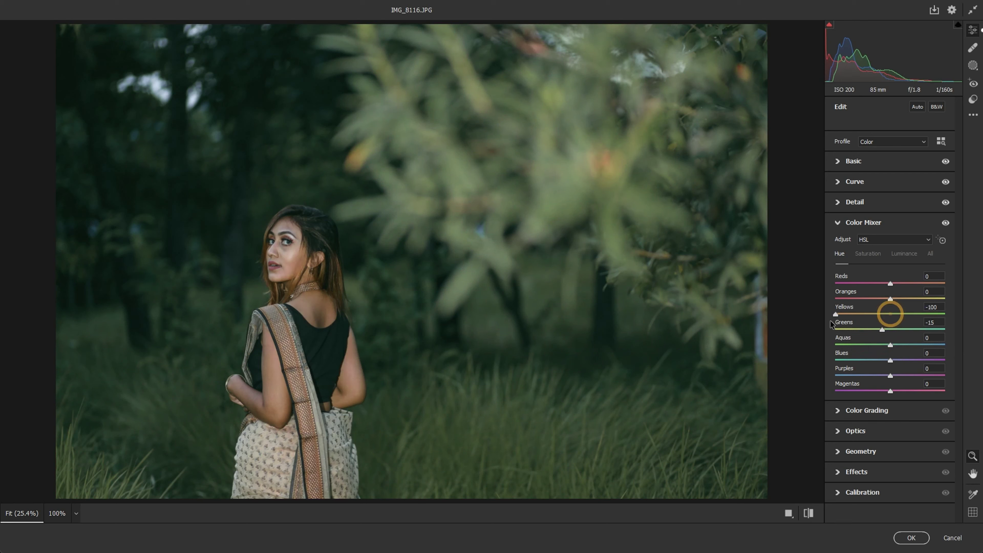
{"action": "left_click_drag", "start_coordinate": [890, 313], "coordinate": [800, 327]}
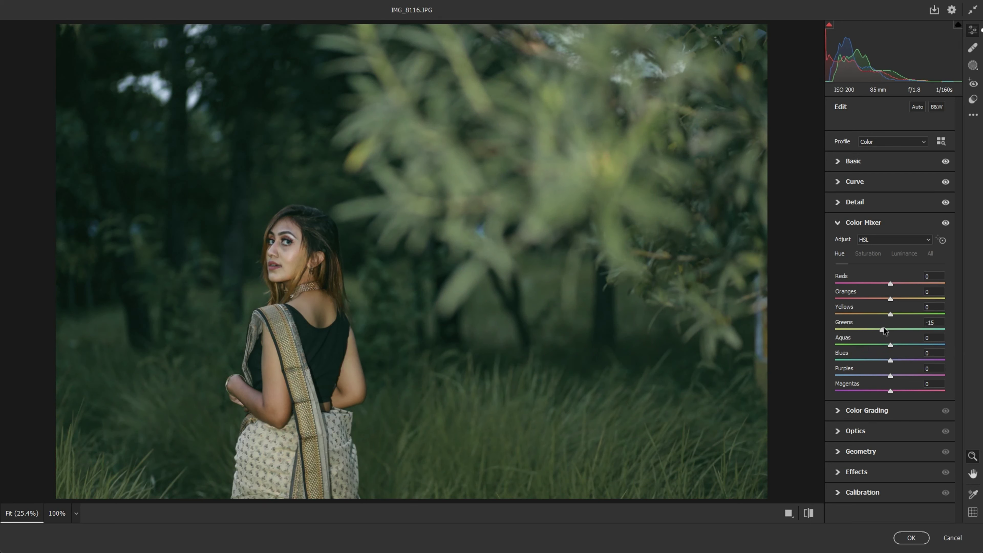
{"action": "left_click_drag", "start_coordinate": [884, 329], "coordinate": [882, 329]}
{"action": "left_click_drag", "start_coordinate": [891, 345], "coordinate": [820, 346]}
{"action": "mouse_move", "coordinate": [877, 345]}
{"action": "left_mouse_down"}
{"action": "mouse_move", "coordinate": [869, 360]}
{"action": "mouse_move", "coordinate": [823, 375]}
{"action": "left_mouse_up"}
{"action": "left_click_drag", "start_coordinate": [891, 298], "coordinate": [872, 298]}
{"action": "left_click_drag", "start_coordinate": [877, 303], "coordinate": [885, 309]}
Raise the Reds saturation to +18
{"action": "left_click", "coordinate": [869, 255]}
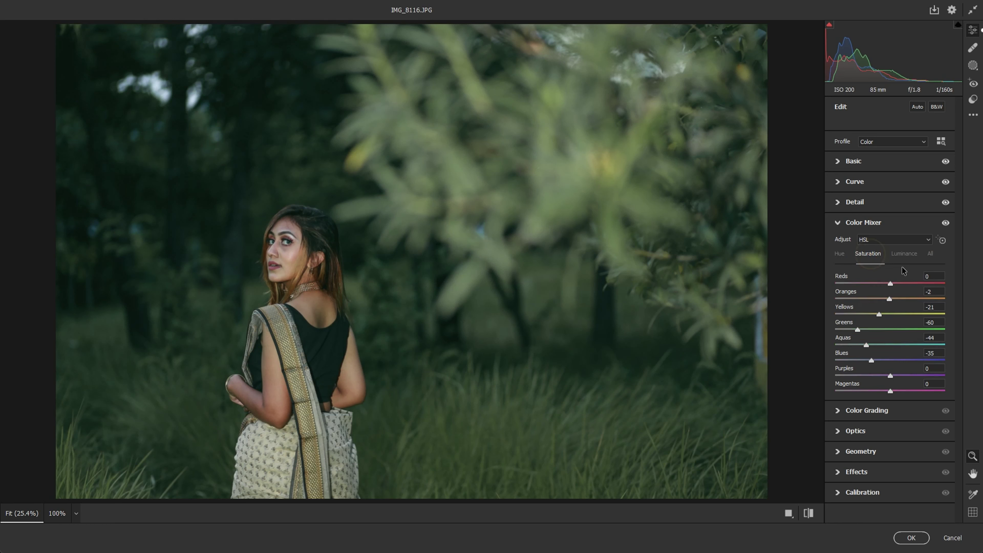
{"action": "left_click_drag", "start_coordinate": [908, 284], "coordinate": [900, 283]}
{"action": "mouse_move", "coordinate": [858, 329]}
{"action": "left_mouse_down"}
{"action": "mouse_move", "coordinate": [844, 324]}
{"action": "mouse_move", "coordinate": [860, 315]}
{"action": "left_mouse_up"}
Add a warm midtone tint, teal shadows (hue 200, saturation 12) and yellow-green highlights
{"action": "left_click", "coordinate": [879, 410]}
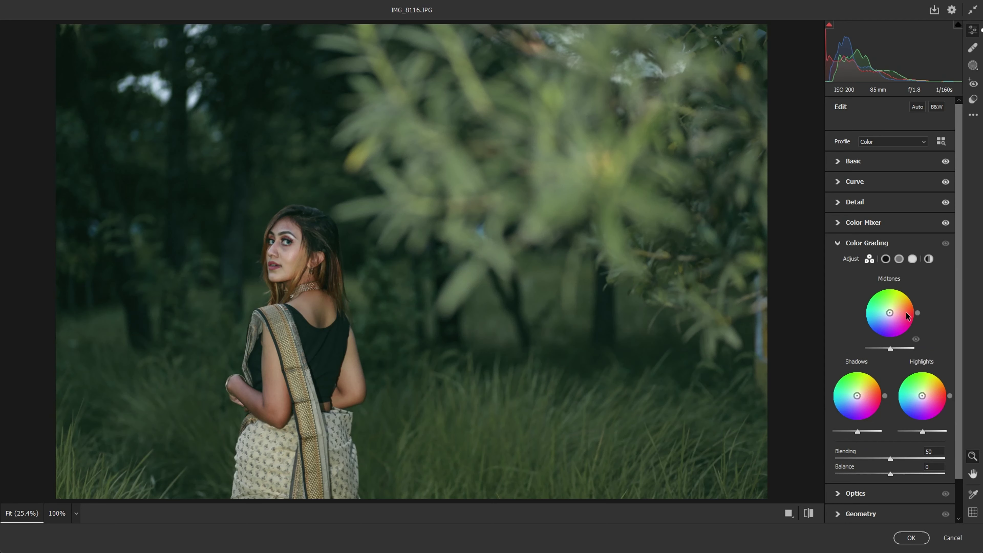
{"action": "left_click_drag", "start_coordinate": [890, 313], "coordinate": [914, 298]}
{"action": "left_click_drag", "start_coordinate": [858, 395], "coordinate": [831, 363]}
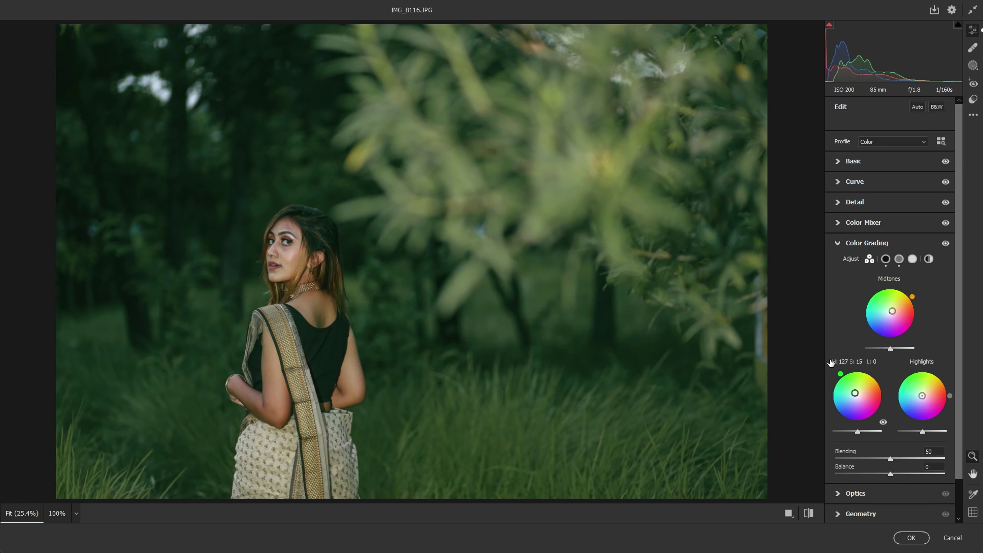
{"action": "mouse_move", "coordinate": [922, 396]}
{"action": "left_mouse_down"}
{"action": "mouse_move", "coordinate": [907, 384]}
{"action": "mouse_move", "coordinate": [924, 394]}
{"action": "left_mouse_up"}
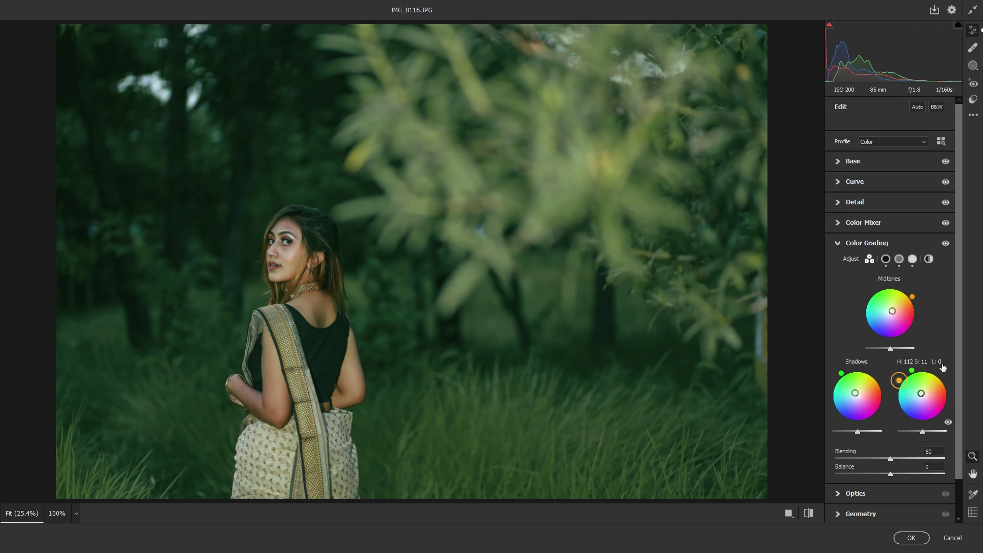
{"action": "left_click", "coordinate": [925, 382]}
{"action": "left_click_drag", "start_coordinate": [946, 421], "coordinate": [919, 394]}
{"action": "mouse_move", "coordinate": [898, 412]}
{"action": "left_mouse_down"}
{"action": "mouse_move", "coordinate": [940, 361]}
{"action": "mouse_move", "coordinate": [890, 411]}
{"action": "left_mouse_up"}
Set Greens saturation to -57, then Color Grading Blending 41 and Balance -16
{"action": "left_click", "coordinate": [861, 221]}
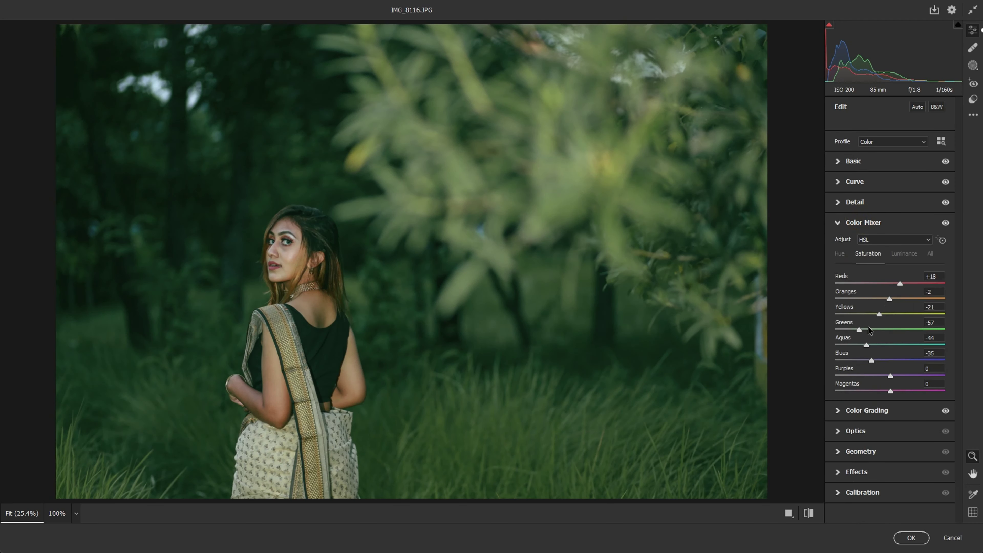
{"action": "mouse_move", "coordinate": [849, 328]}
{"action": "left_mouse_down"}
{"action": "mouse_move", "coordinate": [836, 327]}
{"action": "mouse_move", "coordinate": [861, 328]}
{"action": "left_mouse_up"}
{"action": "left_click", "coordinate": [863, 410]}
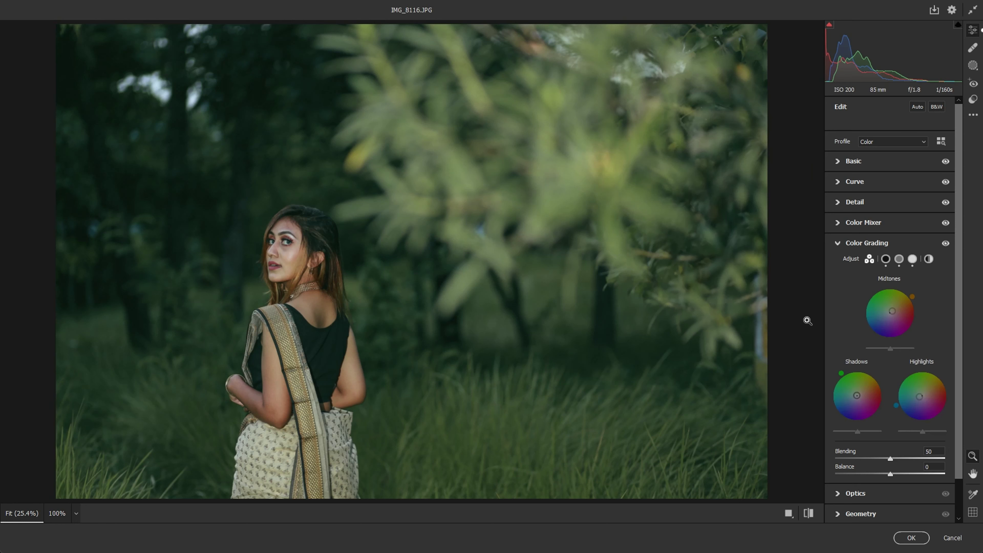
{"action": "scroll", "coordinate": [855, 384], "scroll_direction": "down", "scroll_amount": 2}
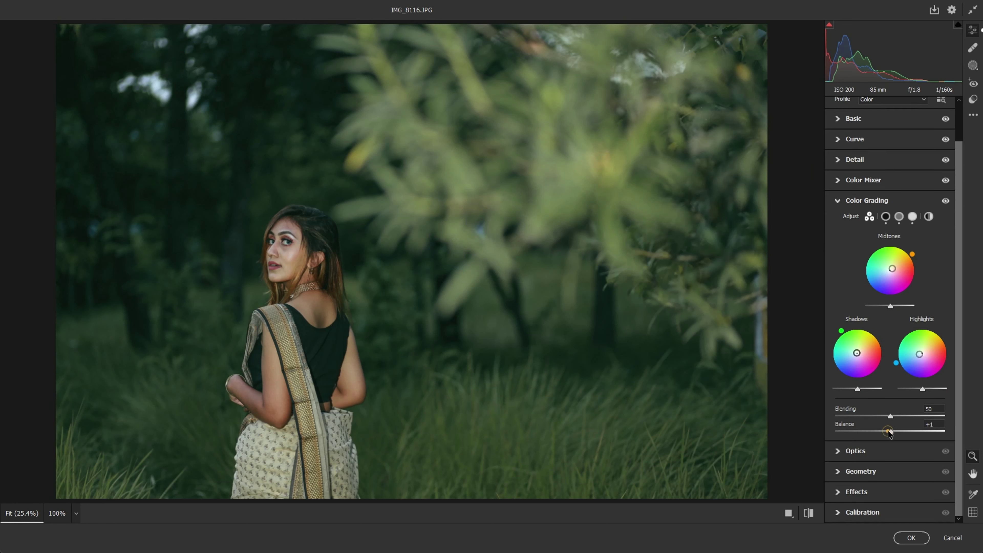
{"action": "mouse_move", "coordinate": [888, 431]}
{"action": "left_mouse_down"}
{"action": "mouse_move", "coordinate": [832, 431]}
{"action": "mouse_move", "coordinate": [982, 445]}
{"action": "left_mouse_up"}
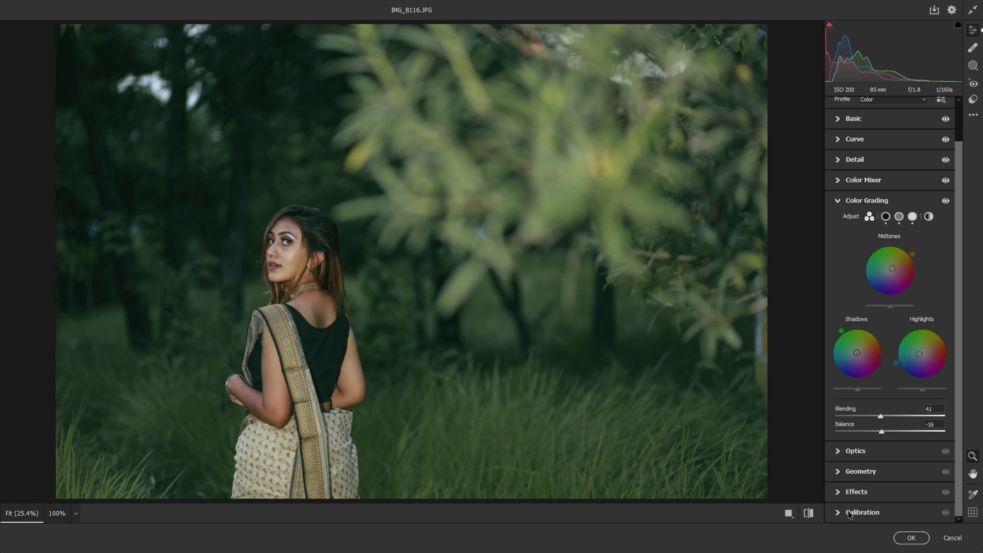
In Calibration, set Green Primary to -20 hue / +17 saturation and Blue Primary to -27 / +2
{"action": "left_click", "coordinate": [851, 503]}
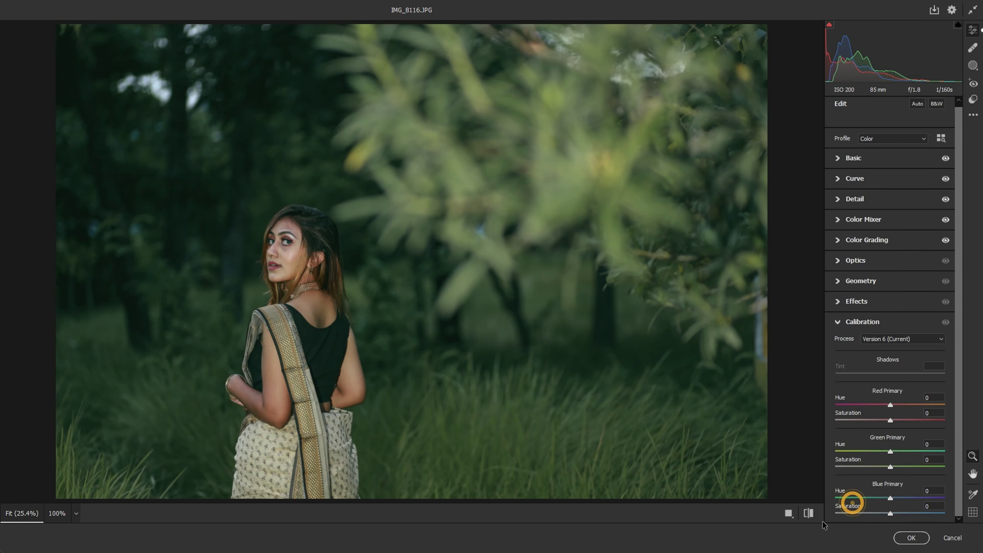
{"action": "mouse_move", "coordinate": [890, 451]}
{"action": "left_mouse_down"}
{"action": "mouse_move", "coordinate": [855, 450]}
{"action": "mouse_move", "coordinate": [956, 452]}
{"action": "mouse_move", "coordinate": [871, 452]}
{"action": "left_mouse_up"}
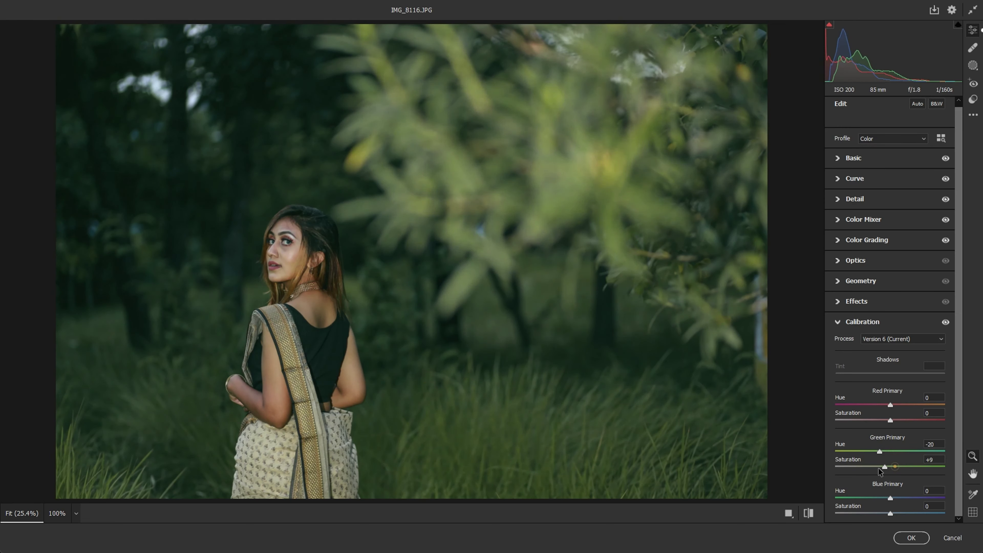
{"action": "mouse_move", "coordinate": [879, 468]}
{"action": "left_mouse_down"}
{"action": "mouse_move", "coordinate": [899, 467]}
{"action": "mouse_move", "coordinate": [866, 499]}
{"action": "mouse_move", "coordinate": [883, 498]}
{"action": "left_mouse_up"}
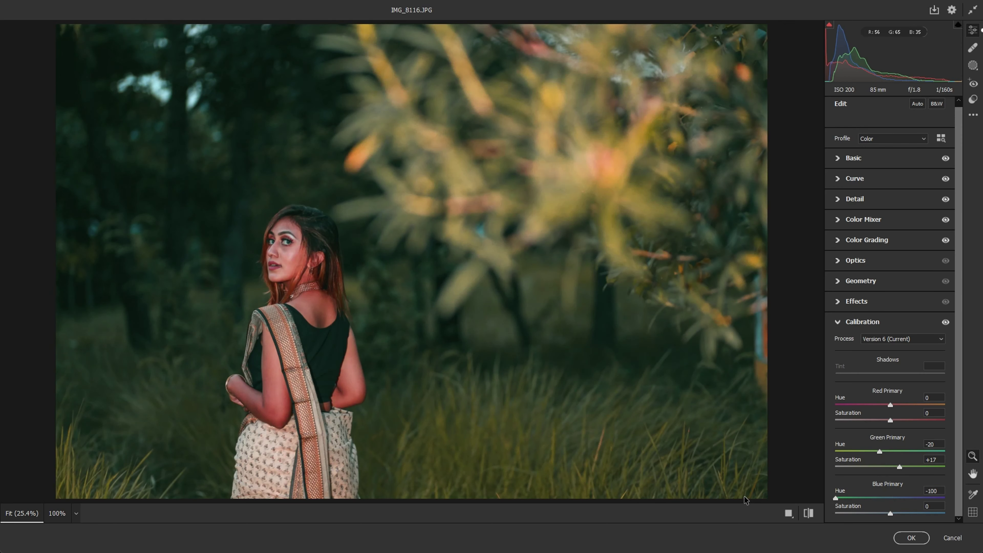
{"action": "left_click_drag", "start_coordinate": [832, 497], "coordinate": [860, 497]}
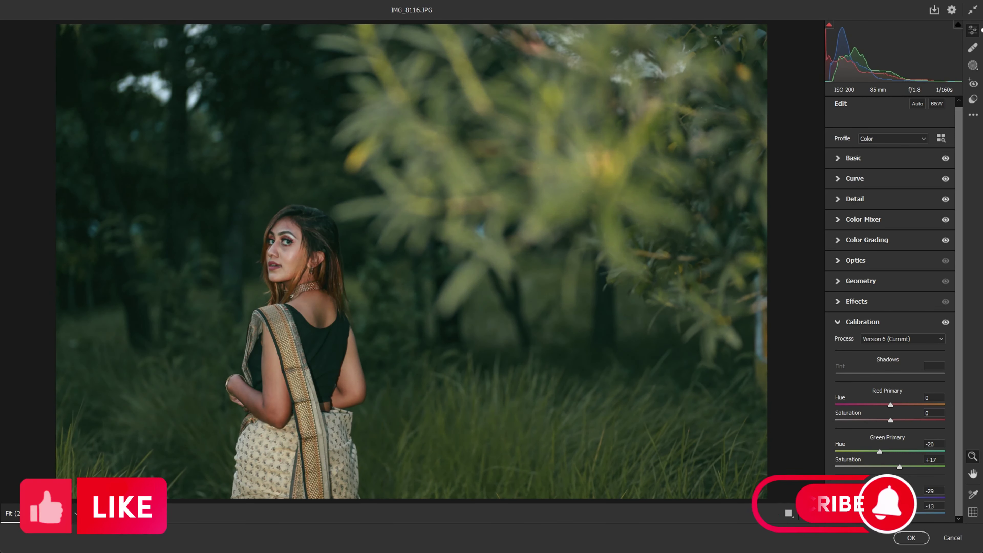
{"action": "left_click_drag", "start_coordinate": [861, 498], "coordinate": [891, 512]}
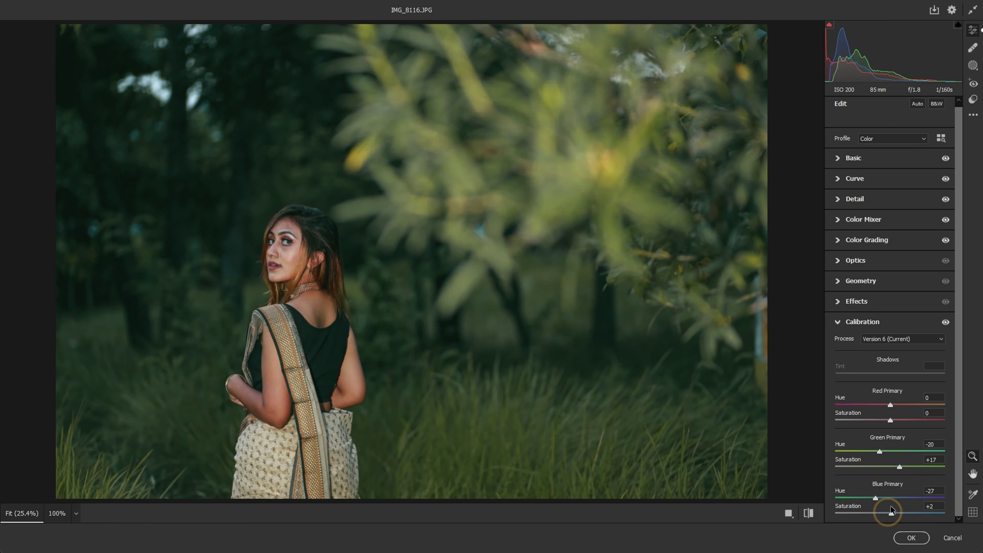
Lower the Oranges saturation to -26 and nudge the Calibration Blue Primary hue
{"action": "left_click", "coordinate": [874, 241]}
{"action": "left_click", "coordinate": [873, 220]}
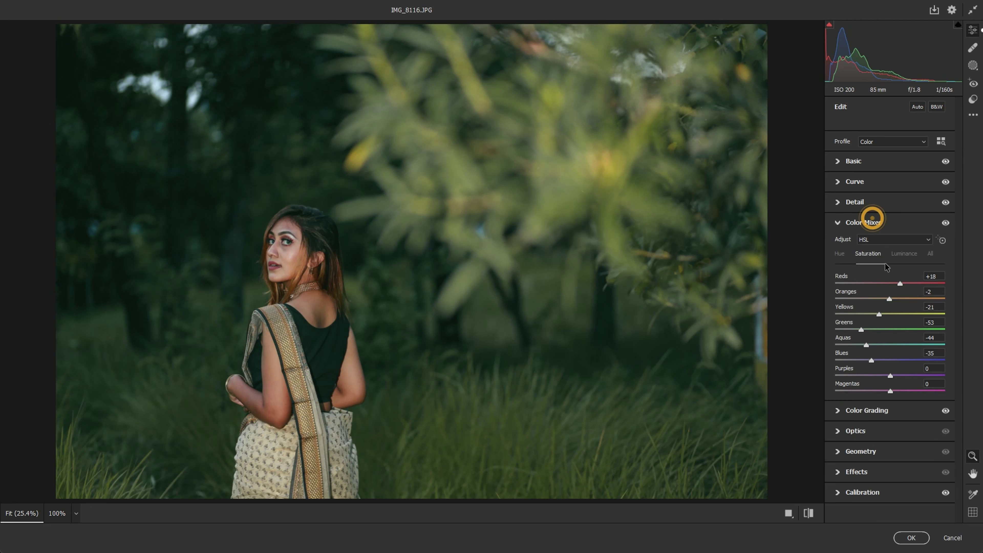
{"action": "mouse_move", "coordinate": [890, 299]}
{"action": "left_mouse_down"}
{"action": "mouse_move", "coordinate": [871, 298]}
{"action": "mouse_move", "coordinate": [857, 329]}
{"action": "left_mouse_up"}
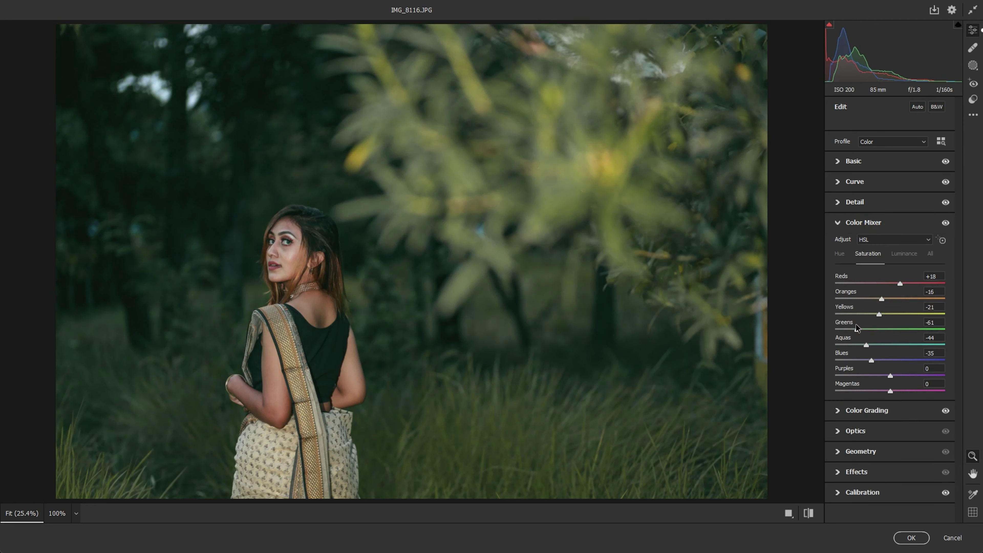
{"action": "left_click", "coordinate": [854, 491]}
{"action": "left_click_drag", "start_coordinate": [852, 497], "coordinate": [854, 497]}
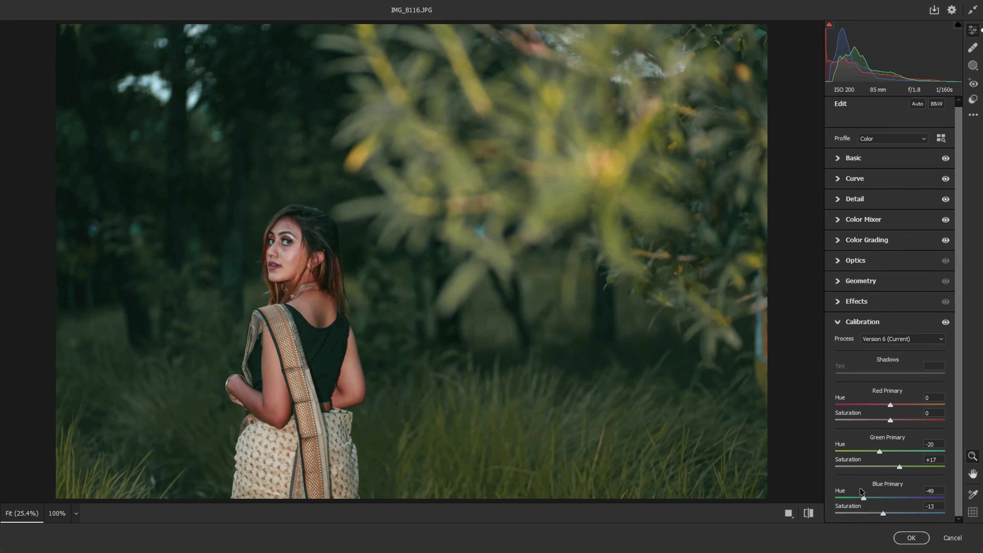
Lower the Yellows saturation to -26 and show a side-by-side Before/After view
{"action": "left_click", "coordinate": [866, 241]}
{"action": "left_click", "coordinate": [863, 223]}
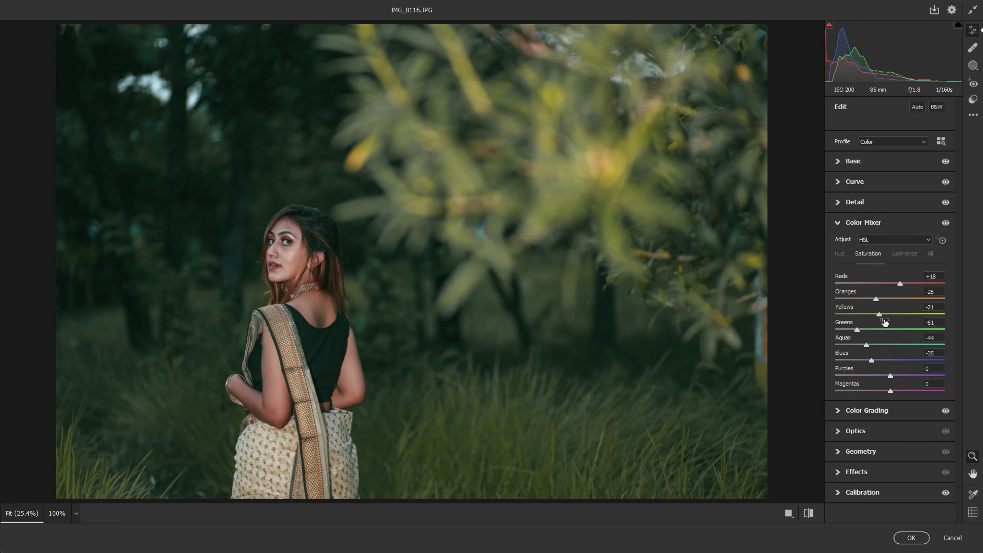
{"action": "left_click_drag", "start_coordinate": [878, 314], "coordinate": [875, 314]}
{"action": "left_click", "coordinate": [789, 513]}
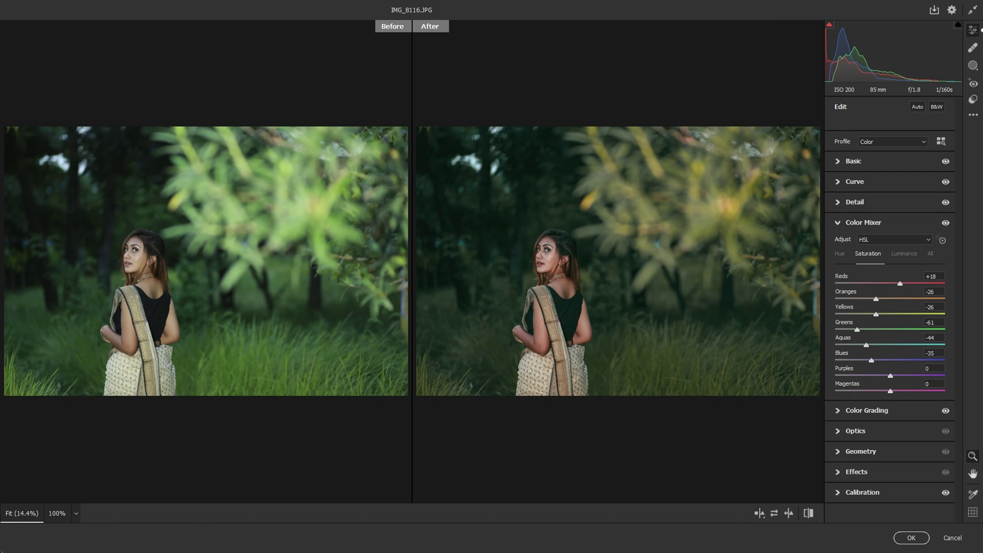
Cycle the Before/After layouts back to single view, then begin a preset from current settings
{"action": "left_click", "coordinate": [808, 513]}
{"action": "left_click", "coordinate": [759, 513]}
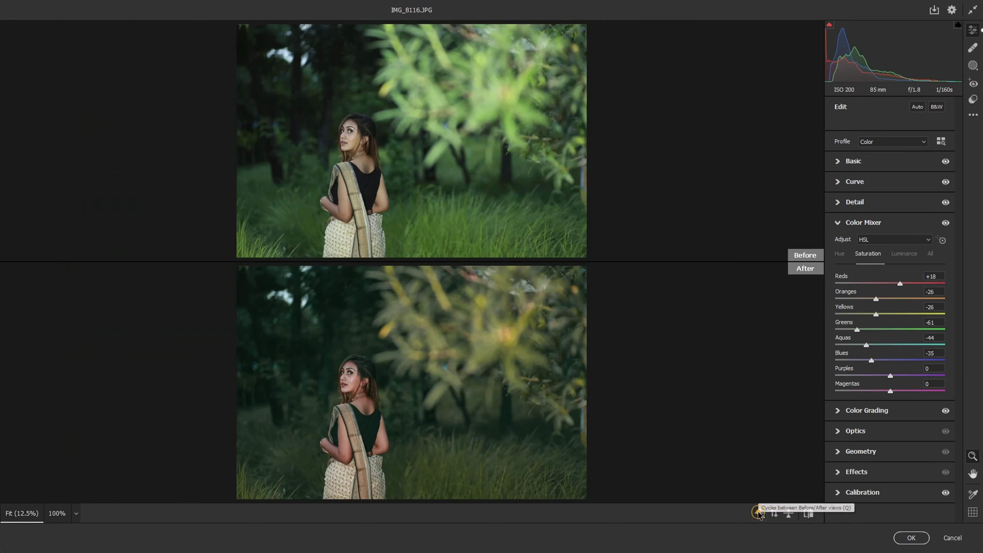
{"action": "left_click", "coordinate": [759, 513]}
{"action": "left_click", "coordinate": [759, 513]}
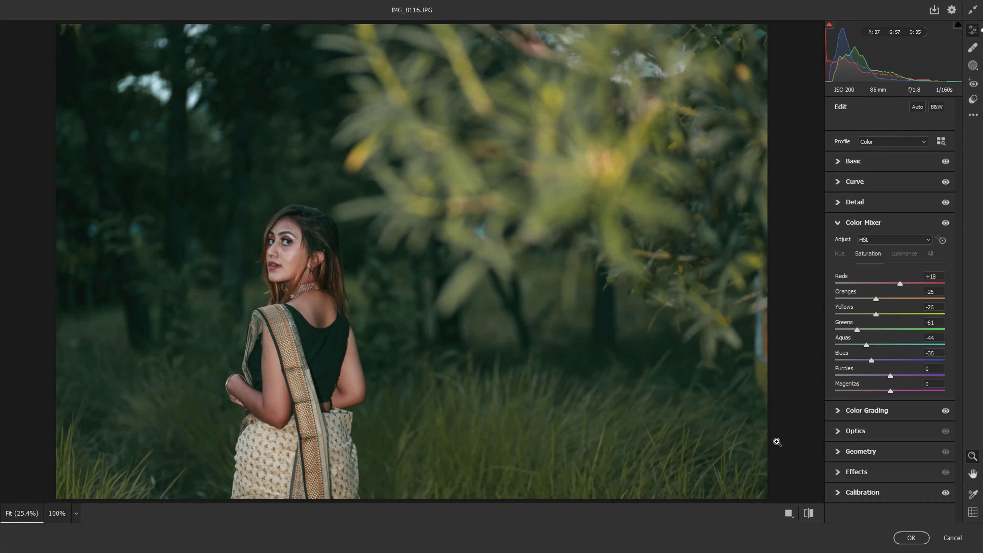
{"action": "left_click", "coordinate": [974, 115]}
{"action": "left_click", "coordinate": [886, 179]}
{"action": "type", "text": "master tone"}
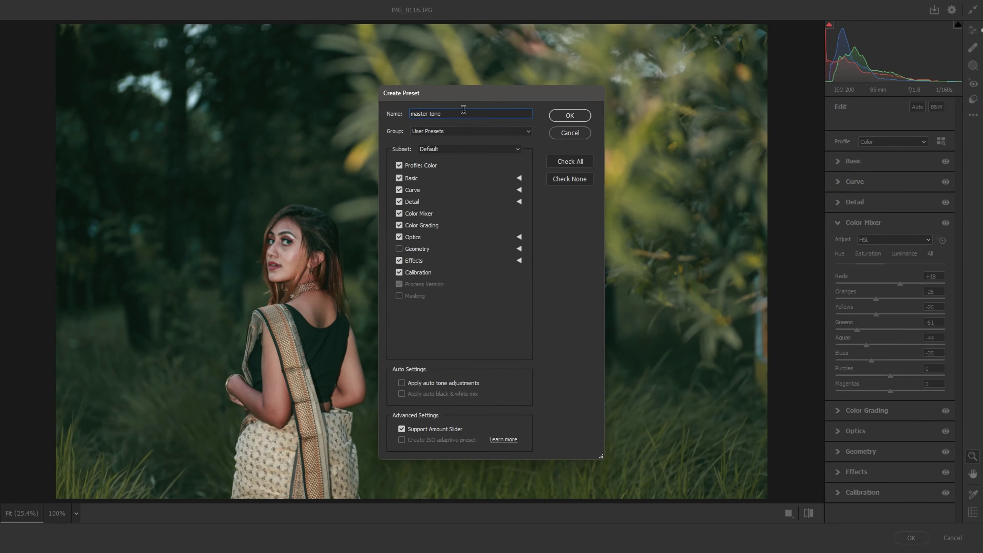
Create the 'master tone' preset in User Presets and start saving the settings to a file
{"action": "left_click", "coordinate": [460, 134]}
{"action": "left_click", "coordinate": [460, 134]}
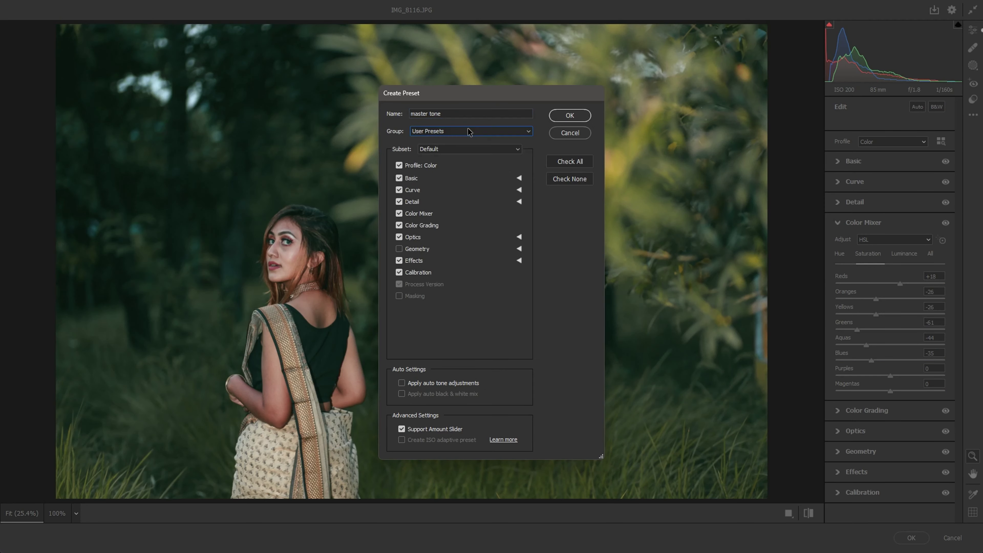
{"action": "left_click", "coordinate": [561, 116]}
{"action": "left_click", "coordinate": [973, 114]}
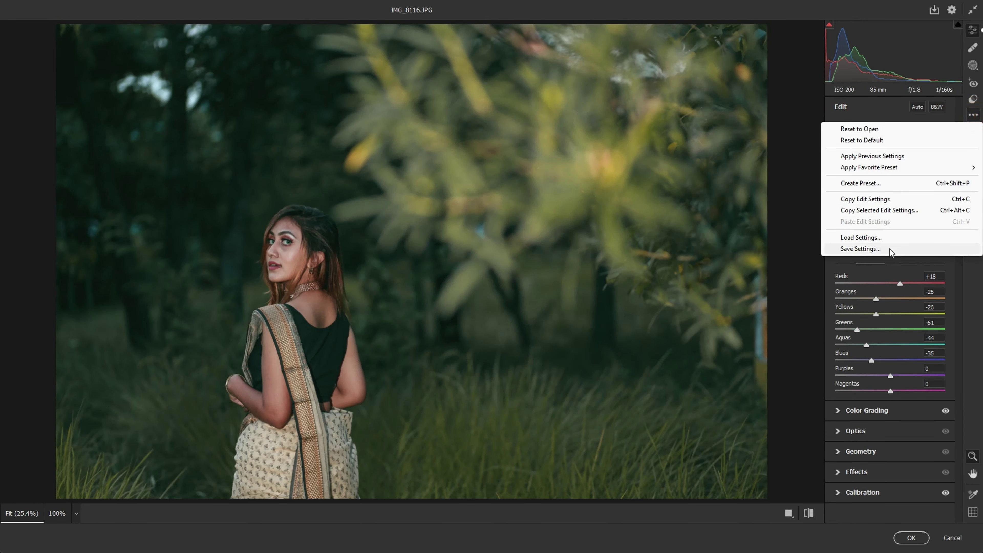
{"action": "left_click", "coordinate": [884, 251]}
{"action": "left_click", "coordinate": [564, 142]}
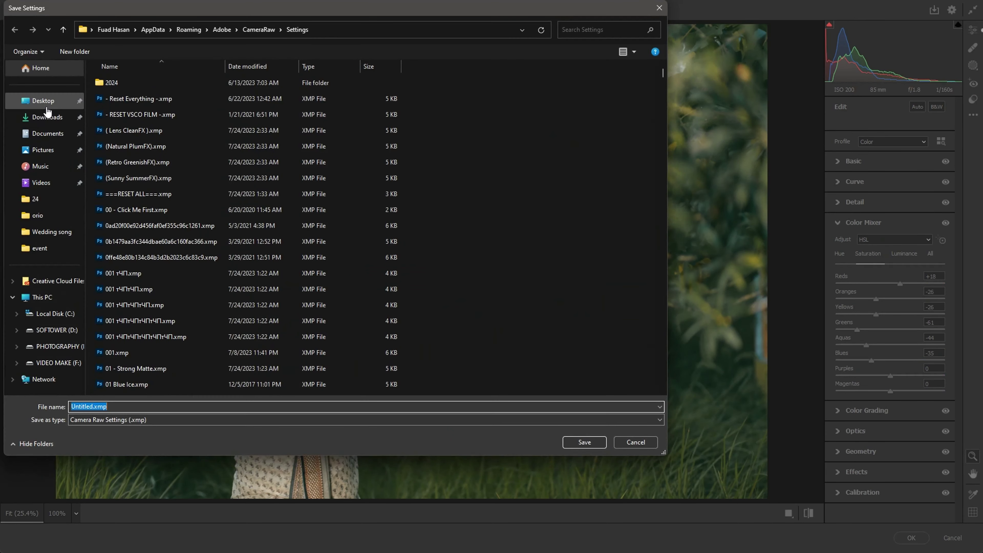
Save the settings as 'master tone.xmp' on the Desktop and commit the grade
{"action": "left_click", "coordinate": [46, 108]}
{"action": "left_click", "coordinate": [90, 406]}
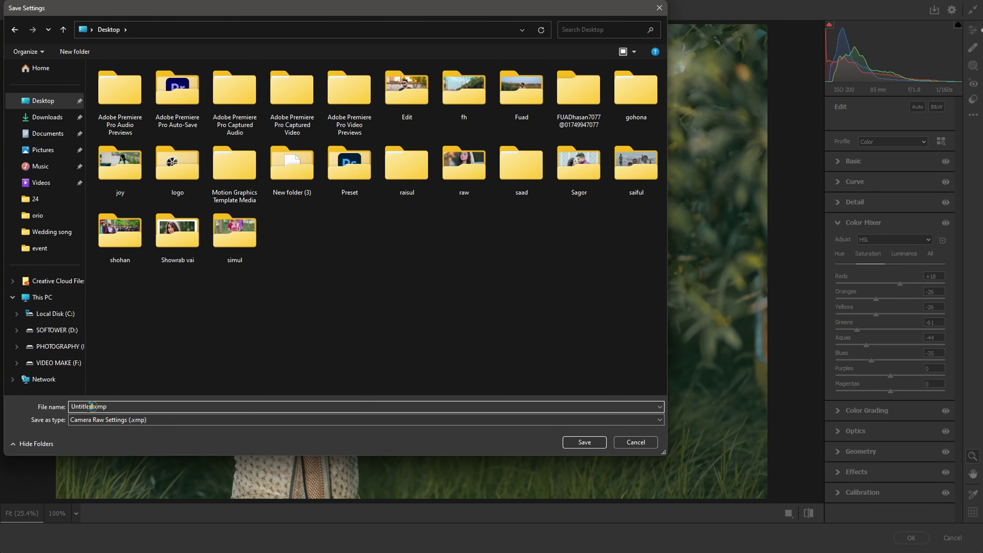
{"action": "double_click", "coordinate": [90, 406]}
{"action": "left_click", "coordinate": [576, 441]}
{"action": "left_click", "coordinate": [912, 538]}
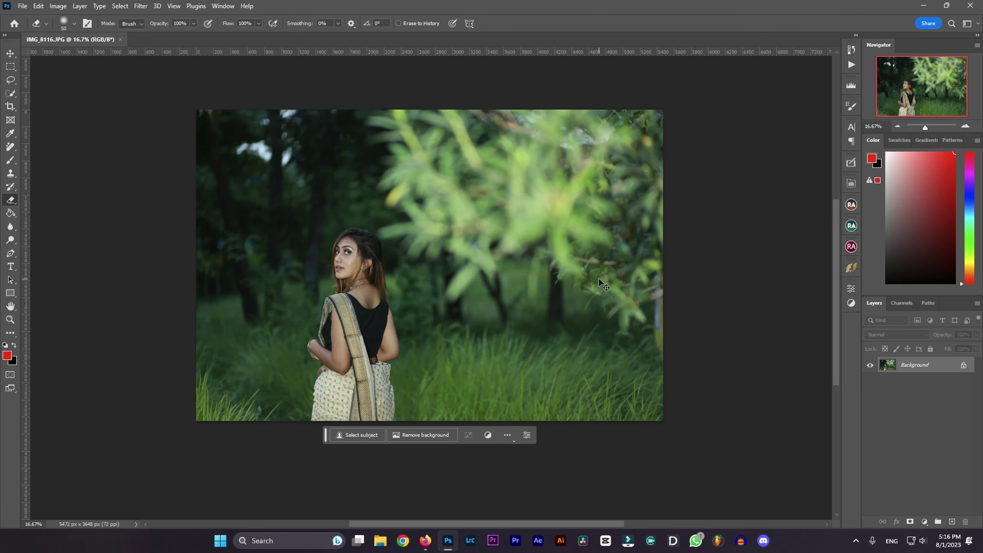
Duplicate the portrait onto Layer 1 and launch the Camera Raw Filter on it
{"action": "key", "text": "ctrl+j"}
{"action": "left_click", "coordinate": [140, 6]}
{"action": "left_click", "coordinate": [164, 84]}
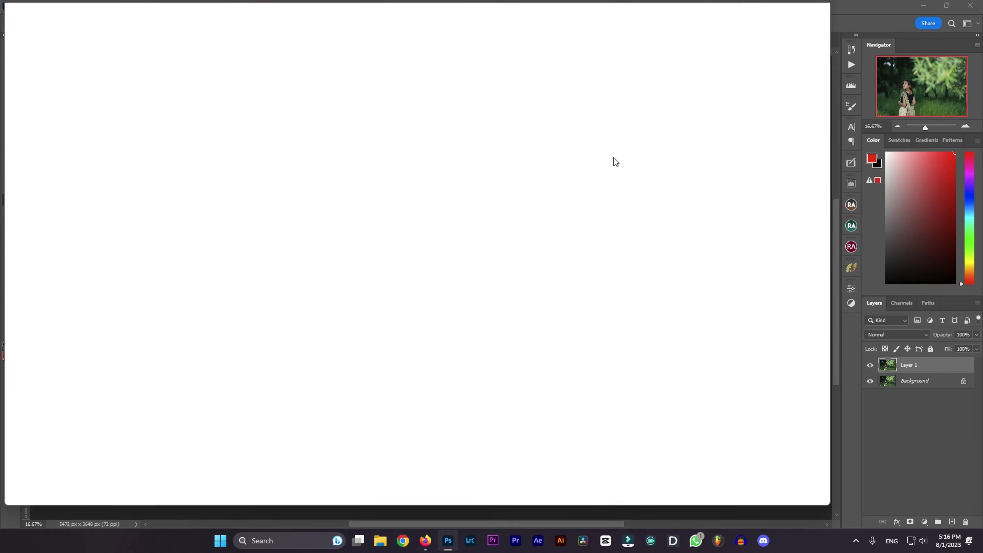
Load master tone.xmp from the Desktop, then close the filter and dismiss its prompt
{"action": "left_click", "coordinate": [974, 116]}
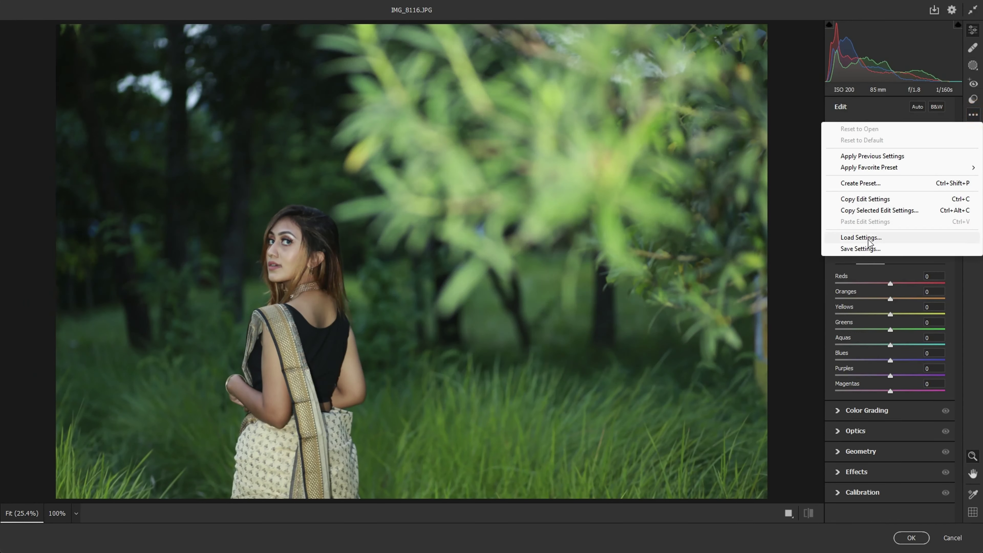
{"action": "left_click", "coordinate": [861, 237]}
{"action": "left_click", "coordinate": [51, 104]}
{"action": "left_click", "coordinate": [302, 250]}
{"action": "double_click", "coordinate": [302, 250]}
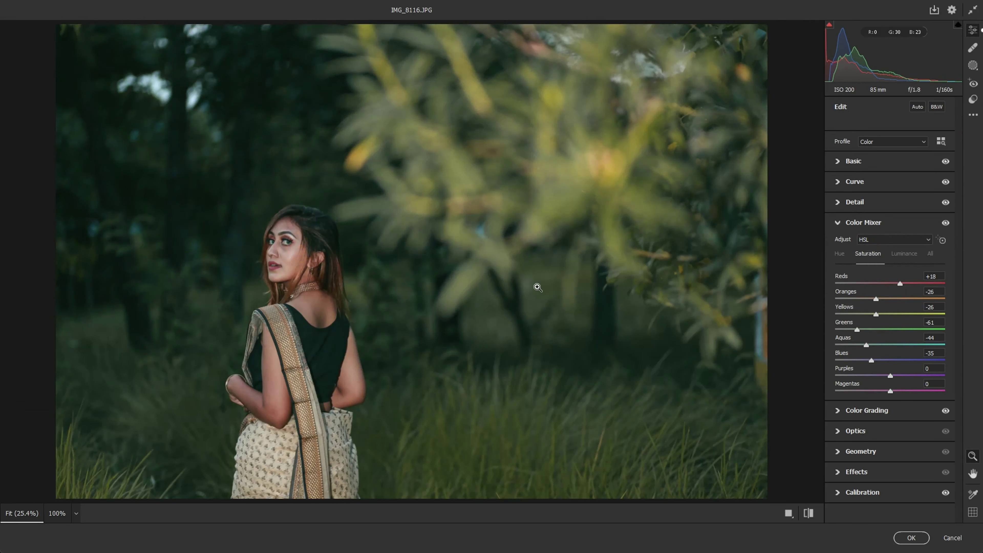
{"action": "left_click", "coordinate": [911, 537]}
{"action": "left_click", "coordinate": [514, 220]}
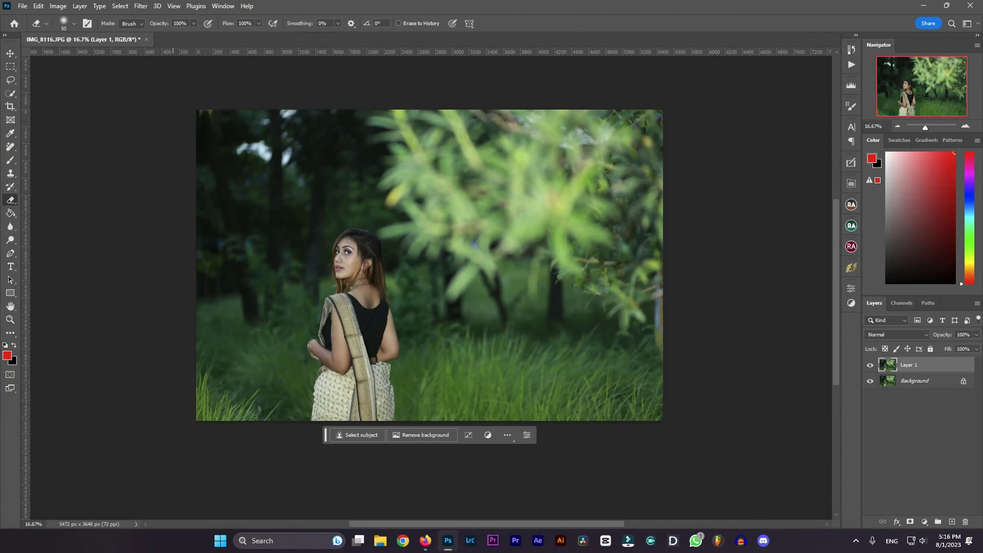
Open IMG_8124.JPG as a new document
{"action": "left_click", "coordinate": [19, 5]}
{"action": "scroll", "coordinate": [503, 234], "scroll_direction": "down", "scroll_amount": 5}
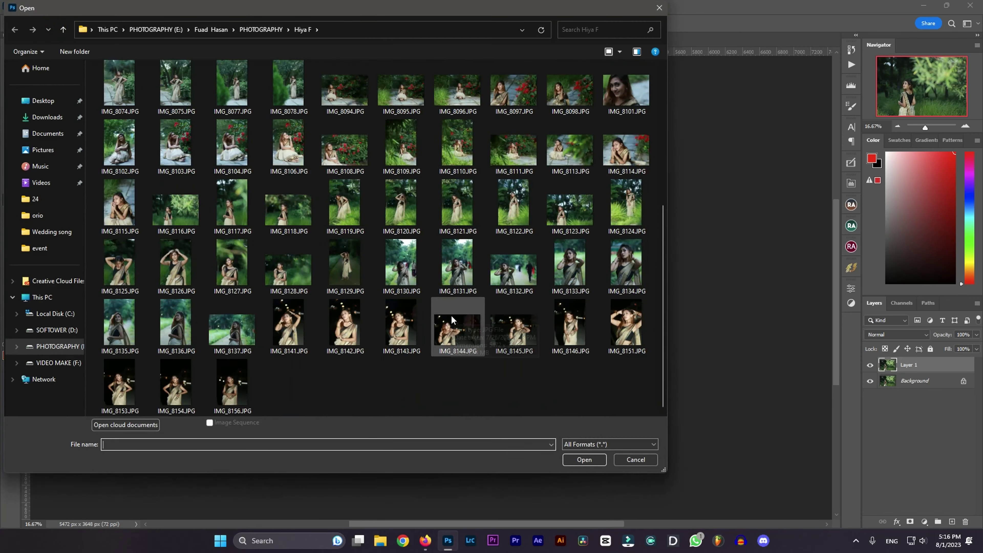
{"action": "double_click", "coordinate": [626, 205]}
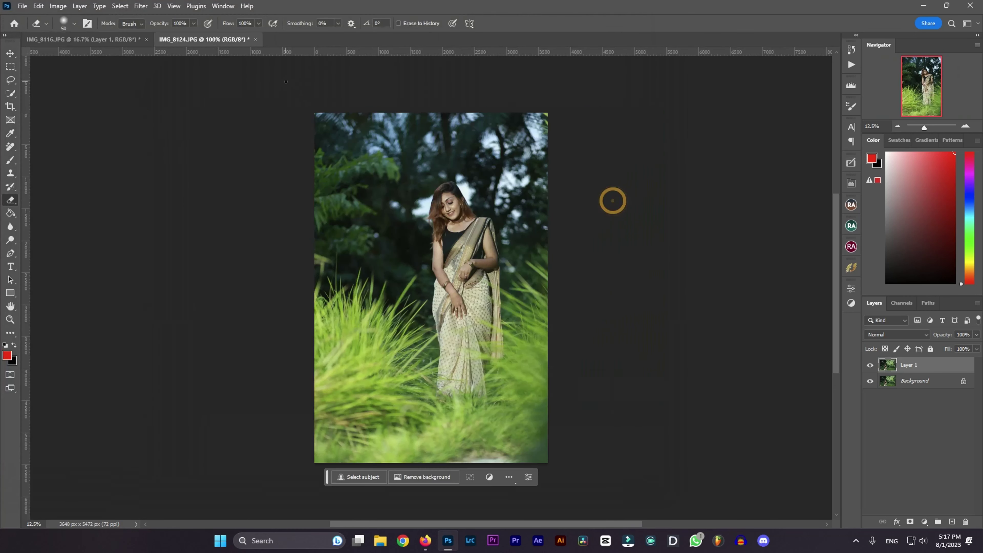
Apply the previous Camera Raw settings to IMG_8124, check the face, and commit the grade
{"action": "left_click", "coordinate": [141, 5]}
{"action": "left_click", "coordinate": [170, 73]}
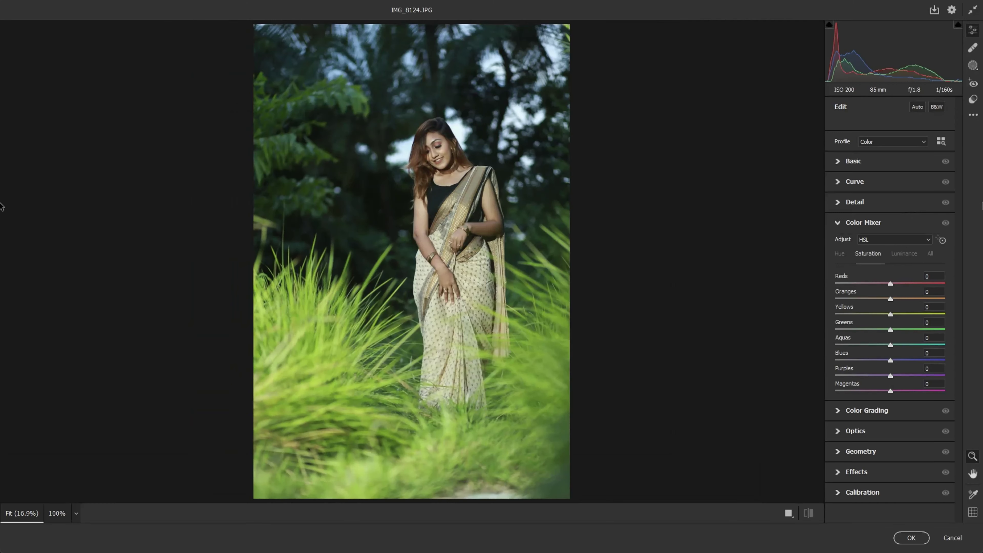
{"action": "left_click", "coordinate": [973, 115]}
{"action": "left_click", "coordinate": [941, 159]}
{"action": "left_click_drag", "start_coordinate": [486, 126], "coordinate": [666, 180]}
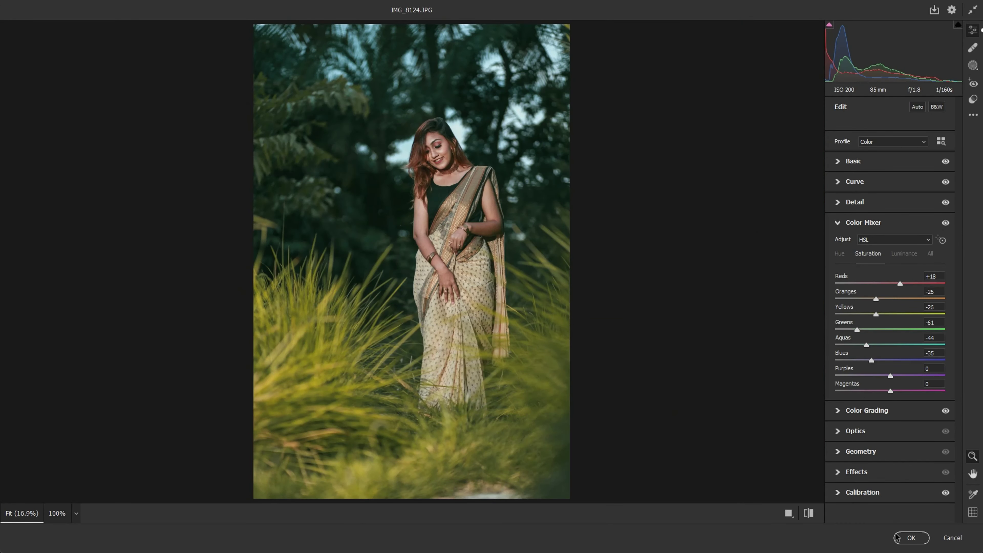
{"action": "left_click", "coordinate": [897, 537]}
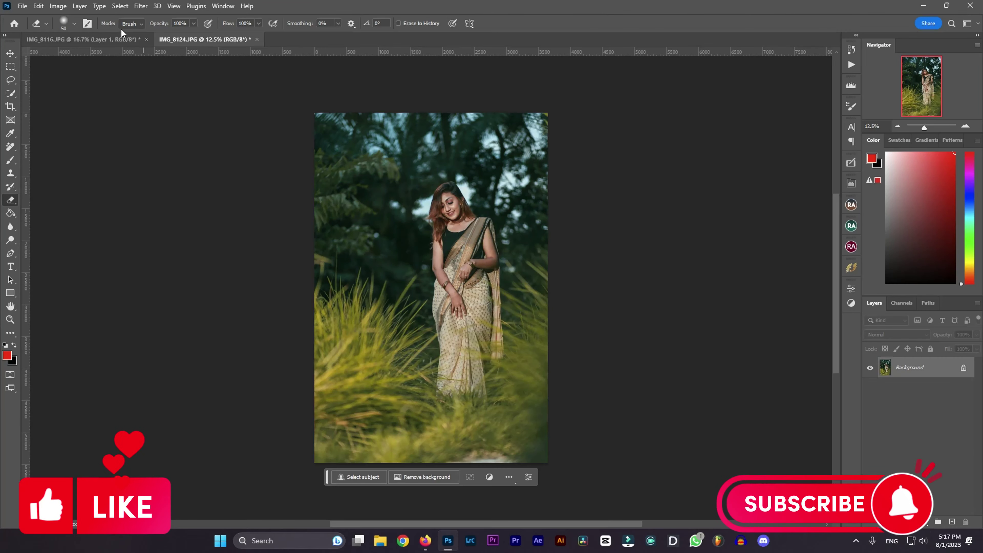
Run the Camera Raw Filter on IMG_8116 after switching between the IMG_8124 and IMG_8116 documents
{"action": "left_click", "coordinate": [96, 40]}
{"action": "left_click", "coordinate": [193, 40]}
{"action": "left_click", "coordinate": [88, 40]}
{"action": "left_click", "coordinate": [141, 5]}
{"action": "left_click", "coordinate": [160, 18]}
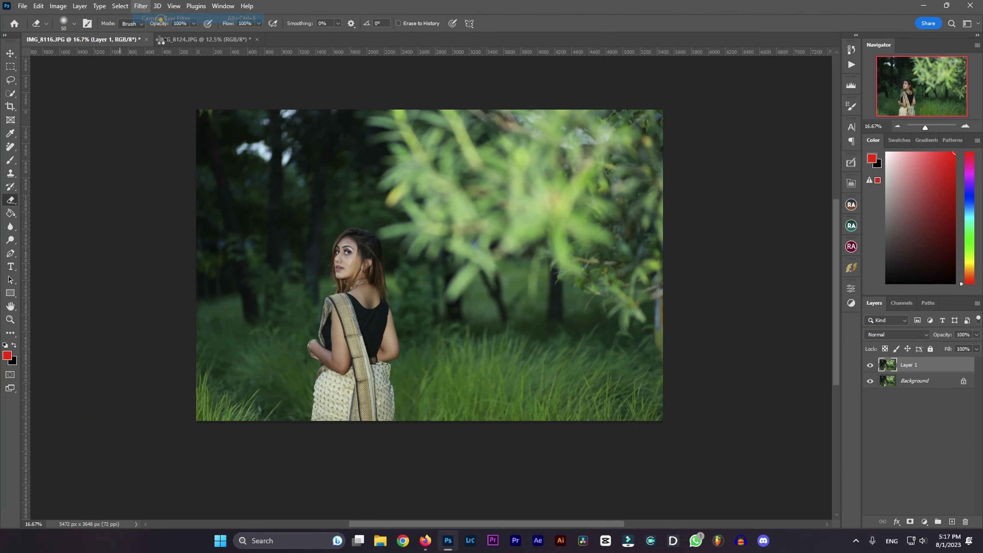
{"action": "left_click", "coordinate": [174, 39]}
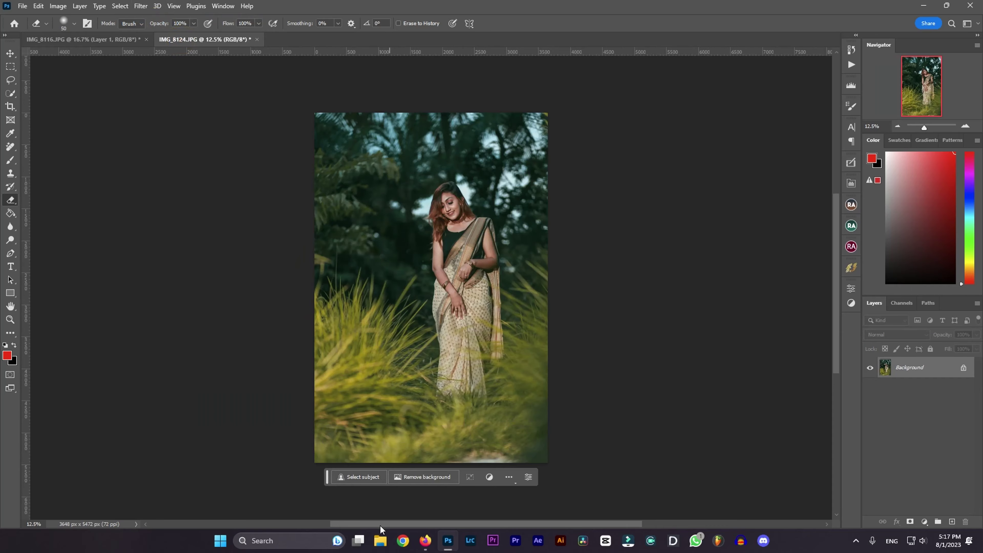
Open IMG_8111.JPG, then close that document again
{"action": "left_click", "coordinate": [22, 5]}
{"action": "left_click", "coordinate": [24, 25]}
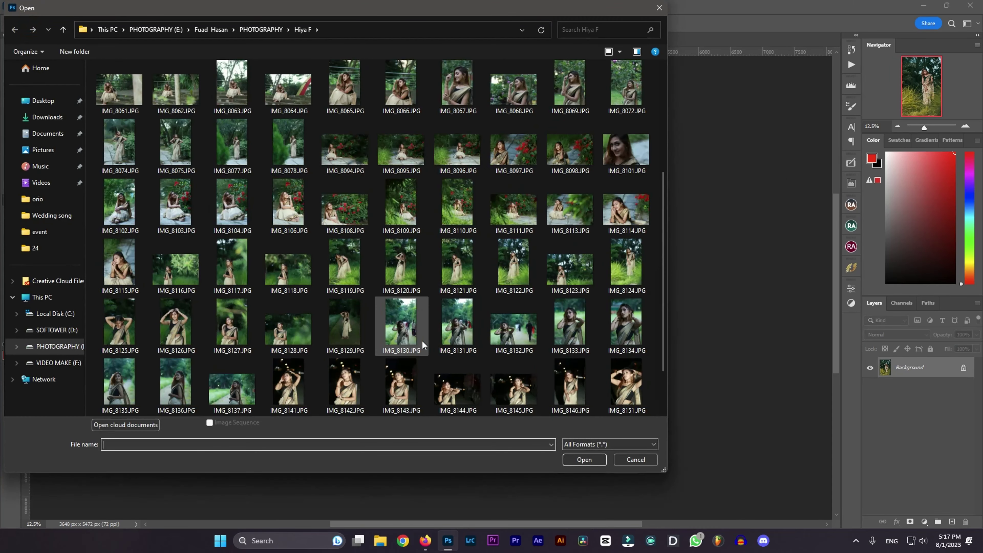
{"action": "double_click", "coordinate": [514, 207]}
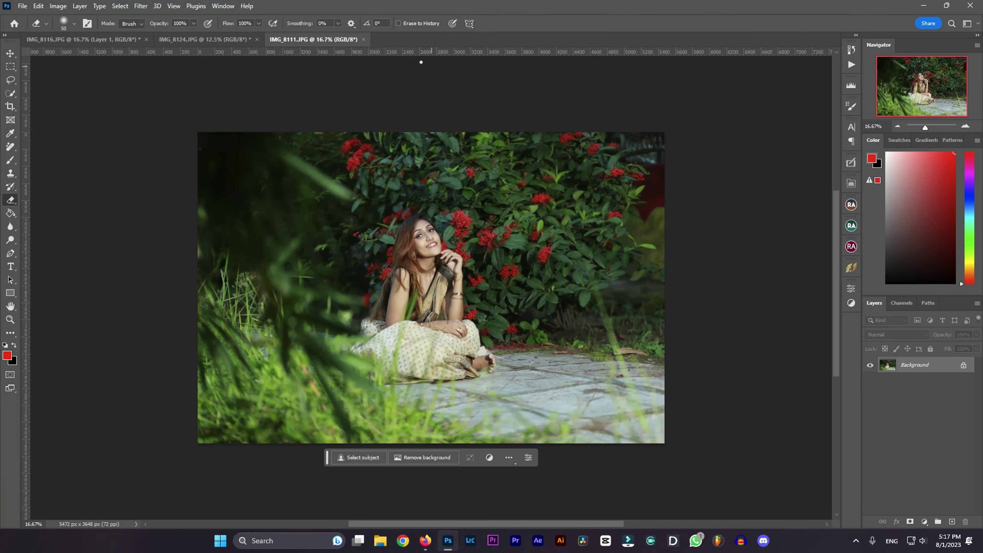
{"action": "left_click", "coordinate": [363, 40]}
{"action": "left_click", "coordinate": [22, 5]}
{"action": "left_click", "coordinate": [24, 25]}
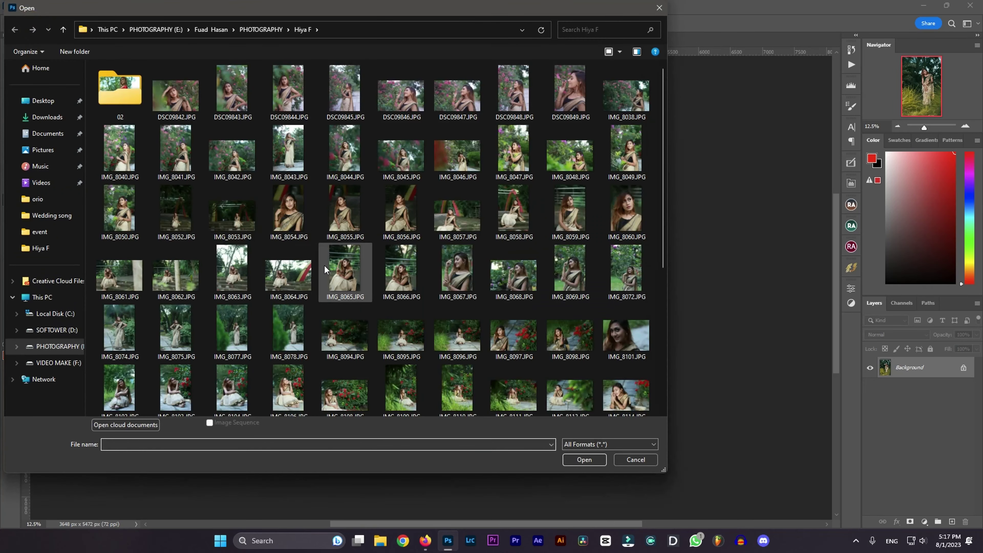
{"action": "left_click", "coordinate": [288, 275]}
{"action": "left_click", "coordinate": [401, 335]}
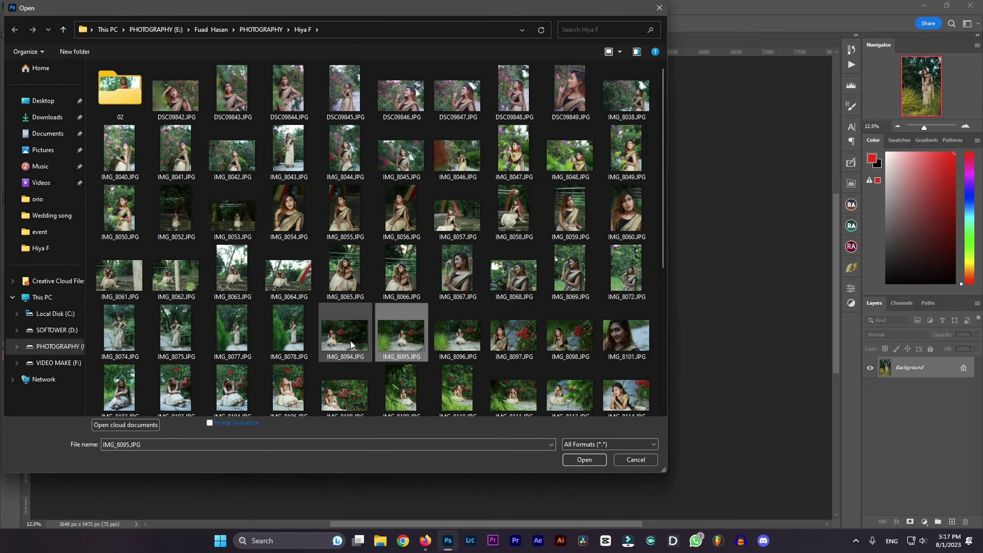
{"action": "scroll", "coordinate": [350, 344], "scroll_direction": "down", "scroll_amount": 3}
{"action": "left_click", "coordinate": [463, 201]}
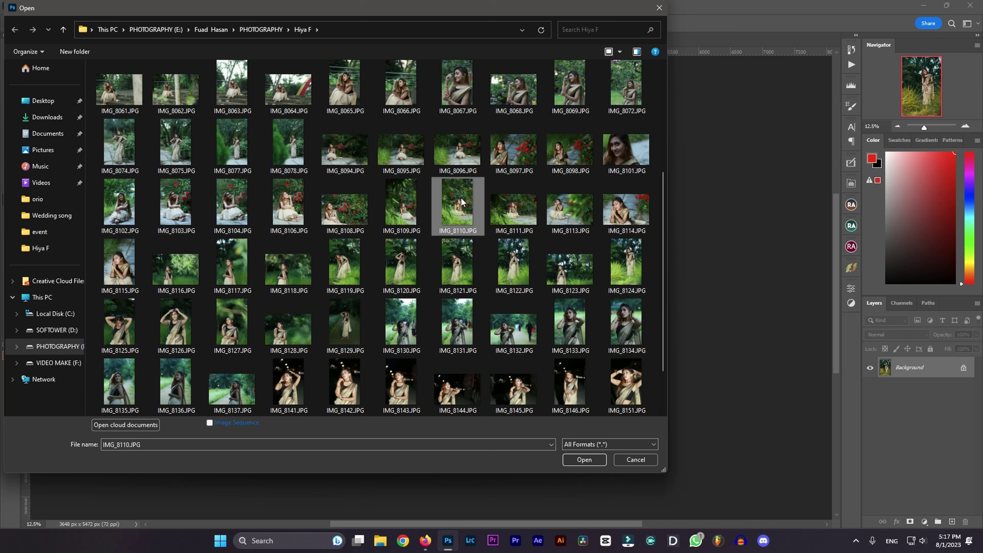
{"action": "right_click", "coordinate": [462, 201]}
{"action": "left_click", "coordinate": [495, 198]}
{"action": "key", "text": "Escape"}
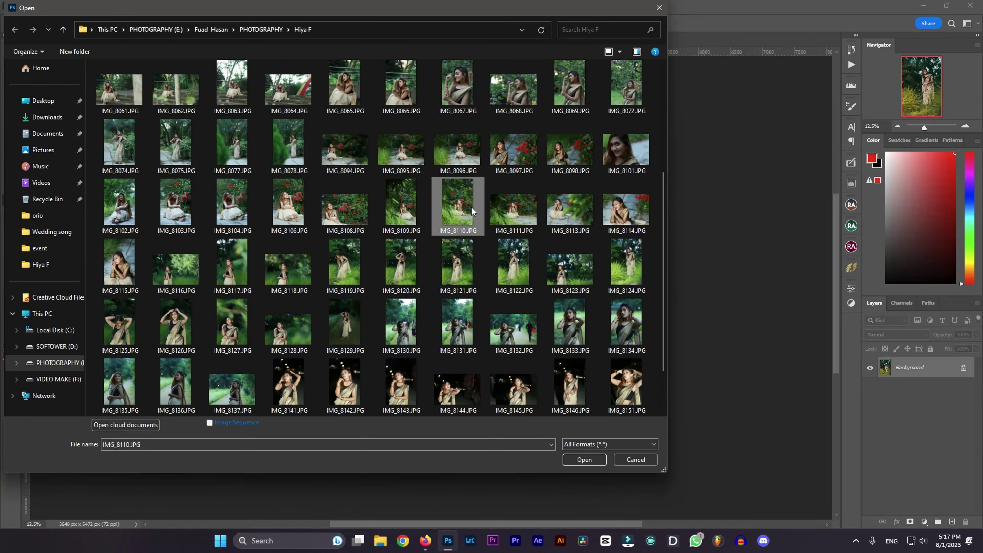
{"action": "double_click", "coordinate": [472, 211]}
{"action": "left_click", "coordinate": [140, 6]}
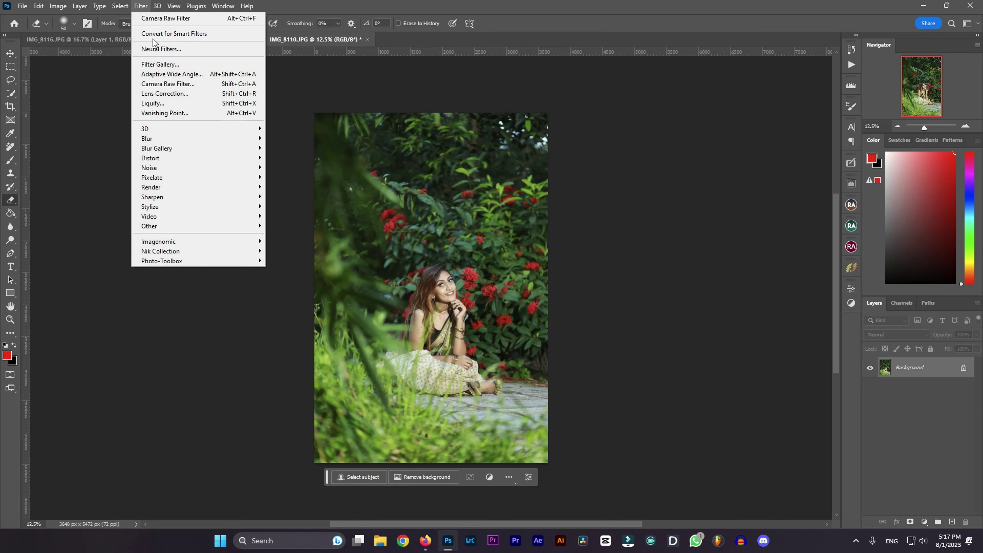
Load the master tone.xmp settings into the Camera Raw Filter for IMG_8110
{"action": "left_click", "coordinate": [163, 84]}
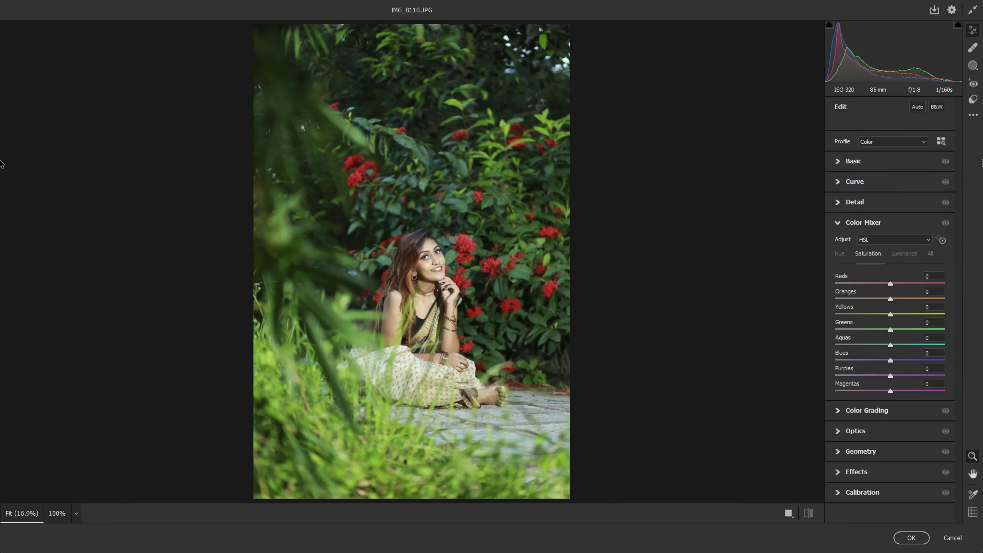
{"action": "left_click", "coordinate": [973, 114]}
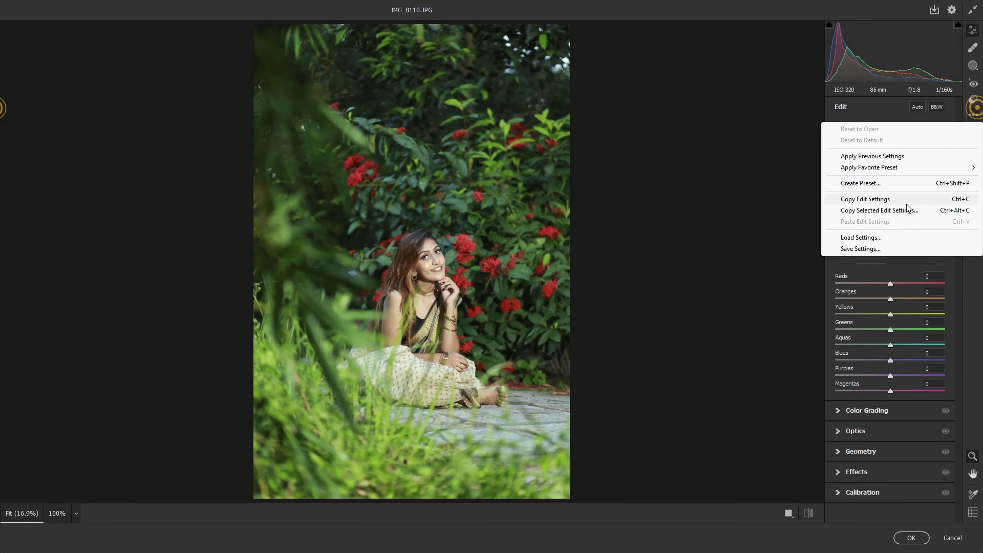
{"action": "left_click", "coordinate": [902, 237]}
{"action": "double_click", "coordinate": [292, 233]}
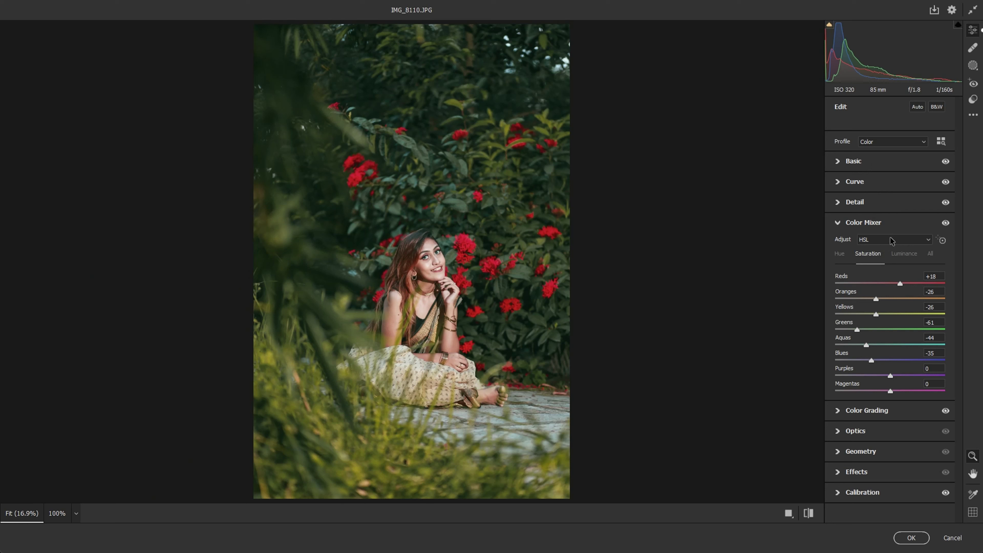
Slightly lower the Oranges luminance and fine-tune the Color Mixer hue values
{"action": "left_click", "coordinate": [904, 254]}
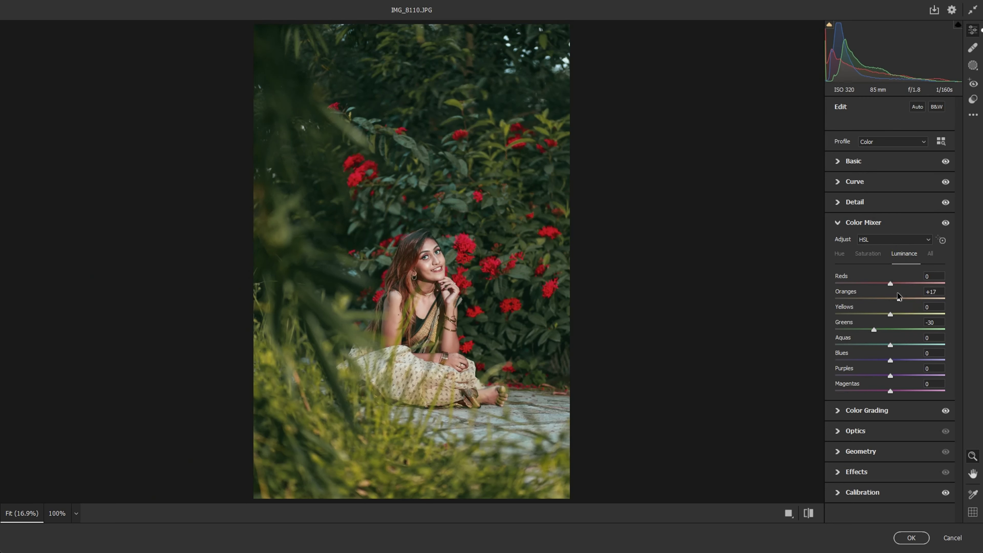
{"action": "left_click_drag", "start_coordinate": [898, 298], "coordinate": [896, 298]}
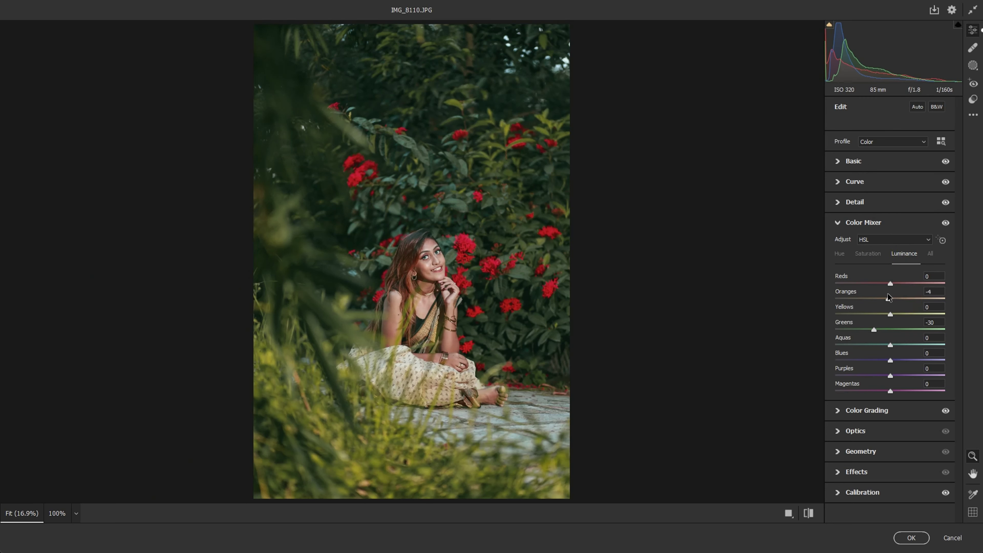
{"action": "left_click", "coordinate": [868, 254]}
{"action": "left_click", "coordinate": [840, 254]}
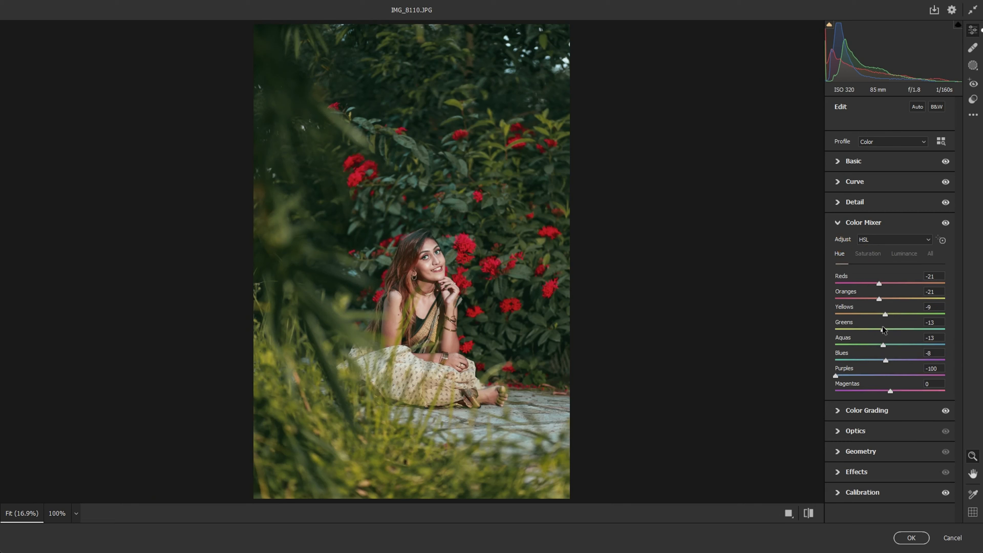
{"action": "left_click_drag", "start_coordinate": [883, 330], "coordinate": [2, 334]}
Nudge the Calibration Blue Primary hue and apply the grade
{"action": "left_click", "coordinate": [871, 491]}
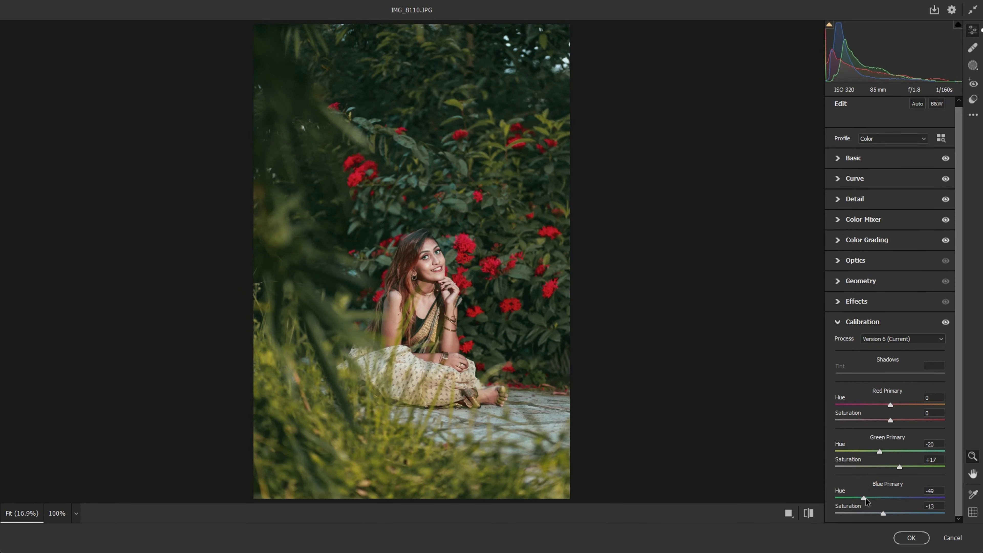
{"action": "mouse_move", "coordinate": [866, 498]}
{"action": "left_mouse_down"}
{"action": "mouse_move", "coordinate": [911, 492]}
{"action": "mouse_move", "coordinate": [874, 484]}
{"action": "left_mouse_up"}
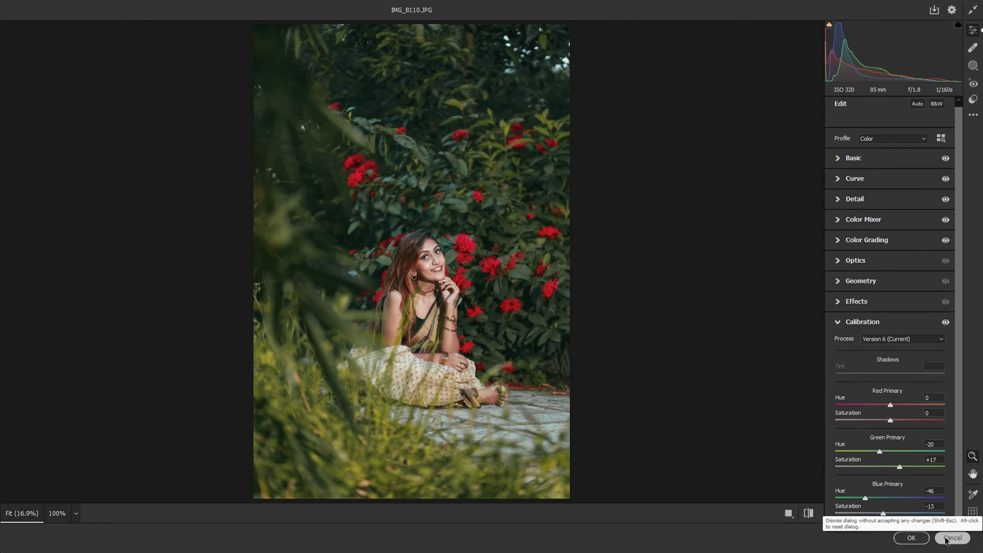
{"action": "left_click", "coordinate": [906, 537]}
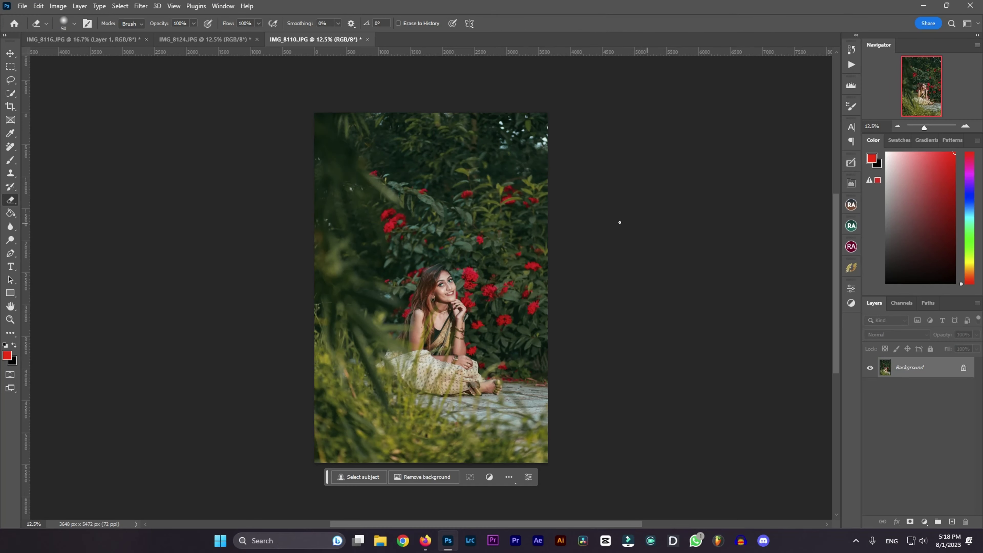
Open IMG_8064.JPG as a new document
{"action": "left_click", "coordinate": [22, 6]}
{"action": "left_click", "coordinate": [31, 22]}
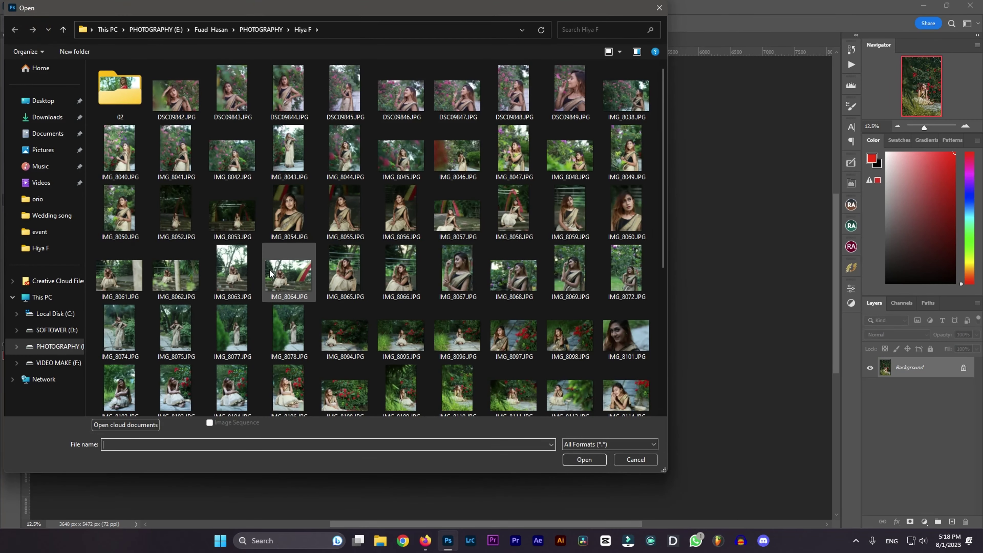
{"action": "left_click", "coordinate": [283, 284]}
{"action": "double_click", "coordinate": [283, 283]}
Load the saved master tone settings in the Camera Raw Filter for IMG_8064
{"action": "left_click", "coordinate": [140, 6]}
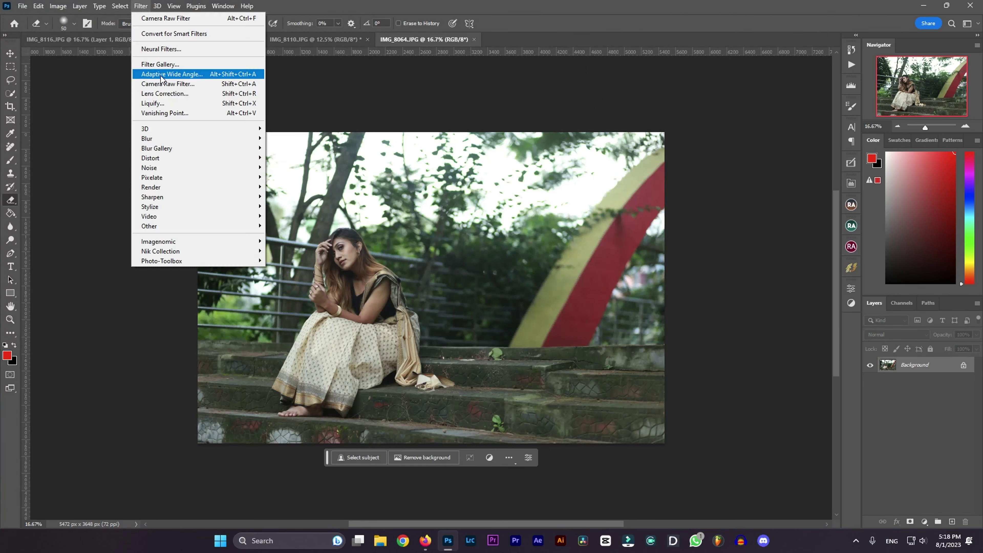
{"action": "left_click", "coordinate": [162, 81]}
{"action": "key", "text": "ctrl+shift+a"}
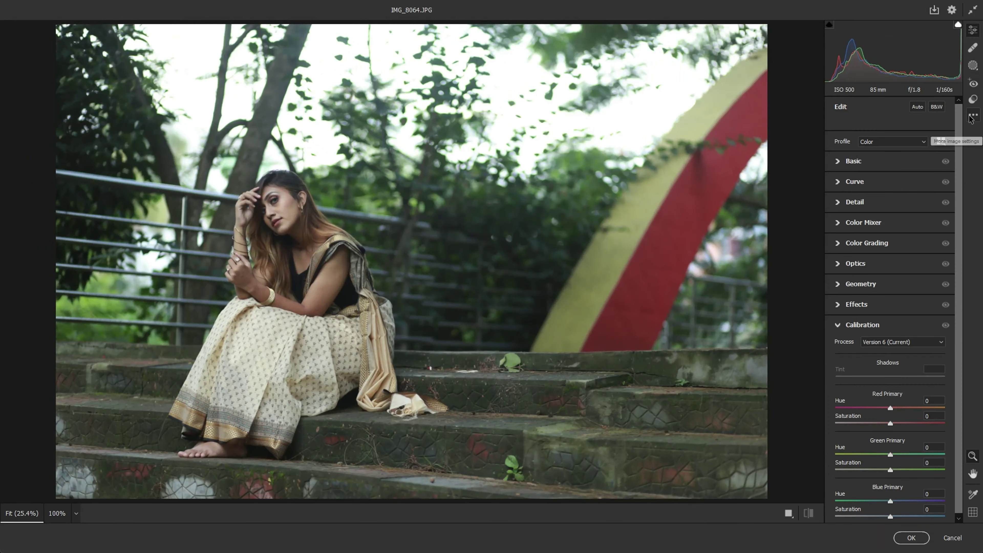
{"action": "left_click", "coordinate": [973, 115]}
{"action": "left_click", "coordinate": [854, 236]}
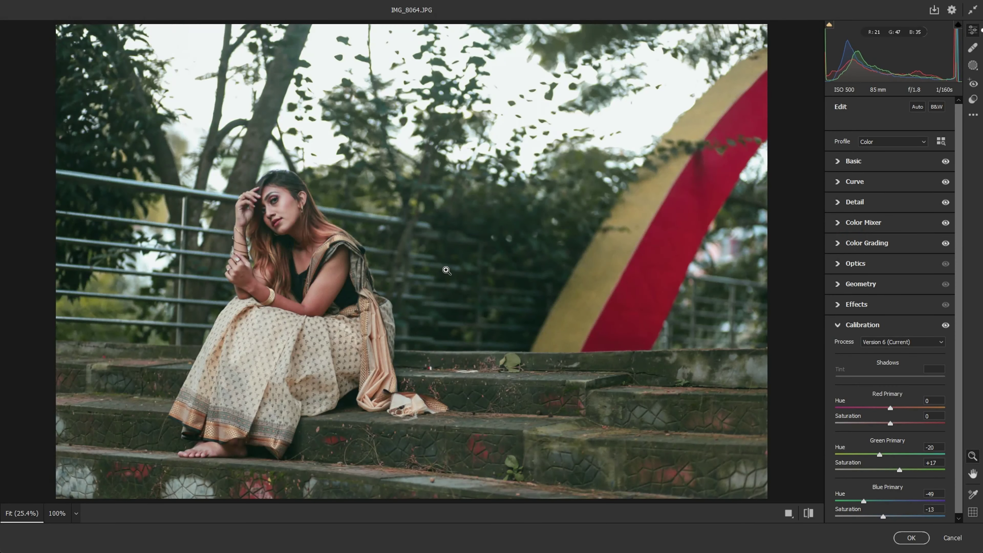
{"action": "left_click", "coordinate": [282, 198]}
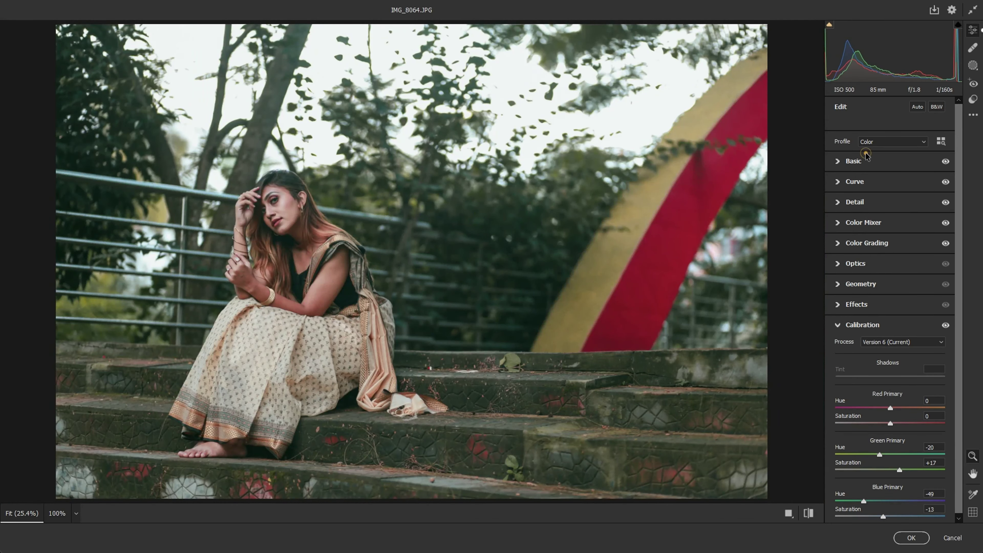
Lower the Exposure to -0.35 and slightly deepen the Blacks
{"action": "left_click", "coordinate": [866, 156]}
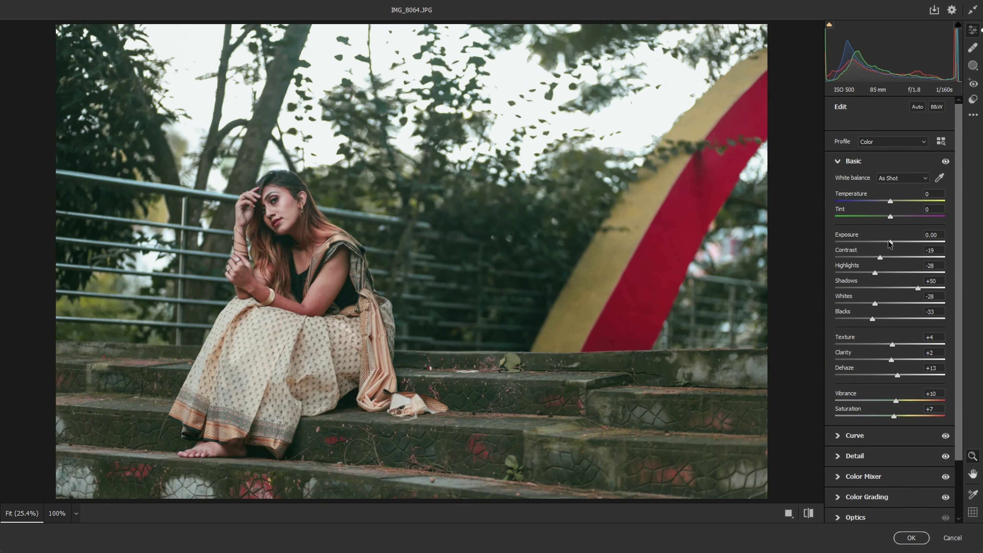
{"action": "left_click_drag", "start_coordinate": [890, 241], "coordinate": [886, 239]}
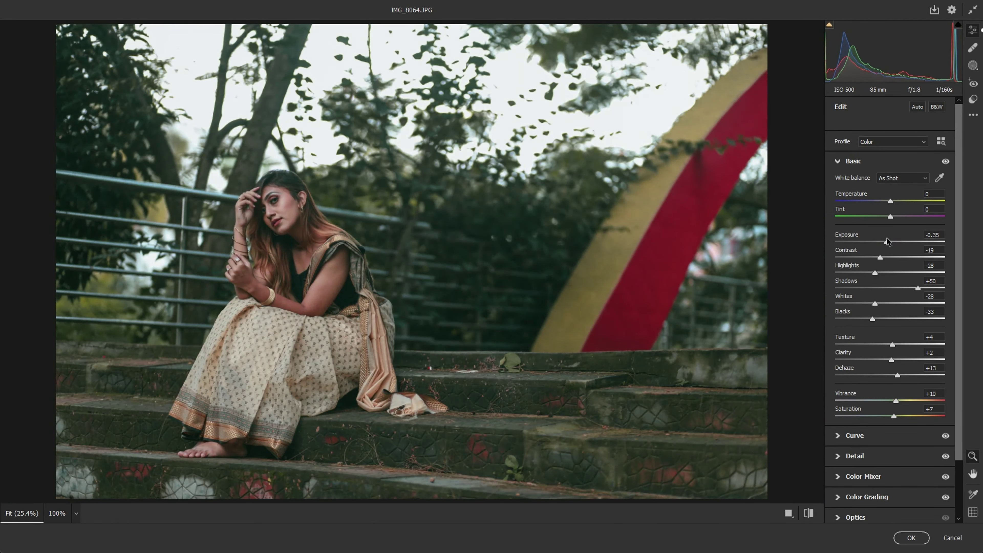
{"action": "left_click_drag", "start_coordinate": [874, 317], "coordinate": [864, 318]}
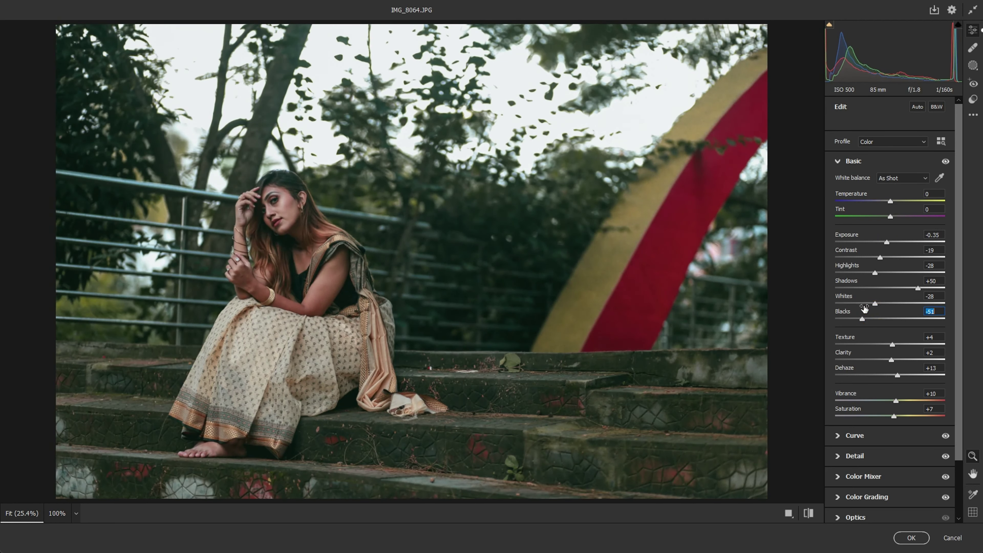
{"action": "left_click", "coordinate": [868, 319]}
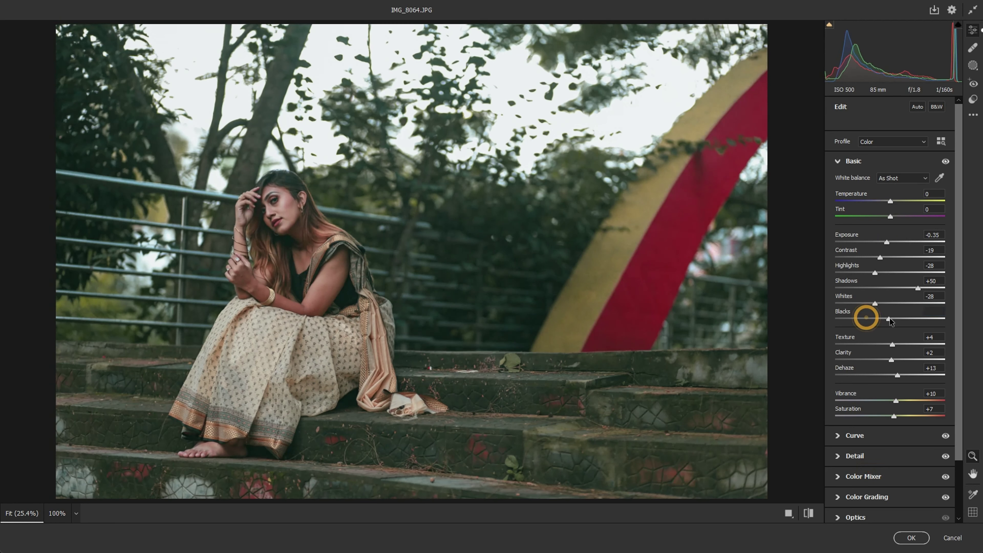
{"action": "scroll", "coordinate": [885, 475], "scroll_direction": "down", "scroll_amount": 3}
Reduce the Greens saturation in the Color Mixer and apply the grade
{"action": "left_click", "coordinate": [863, 409]}
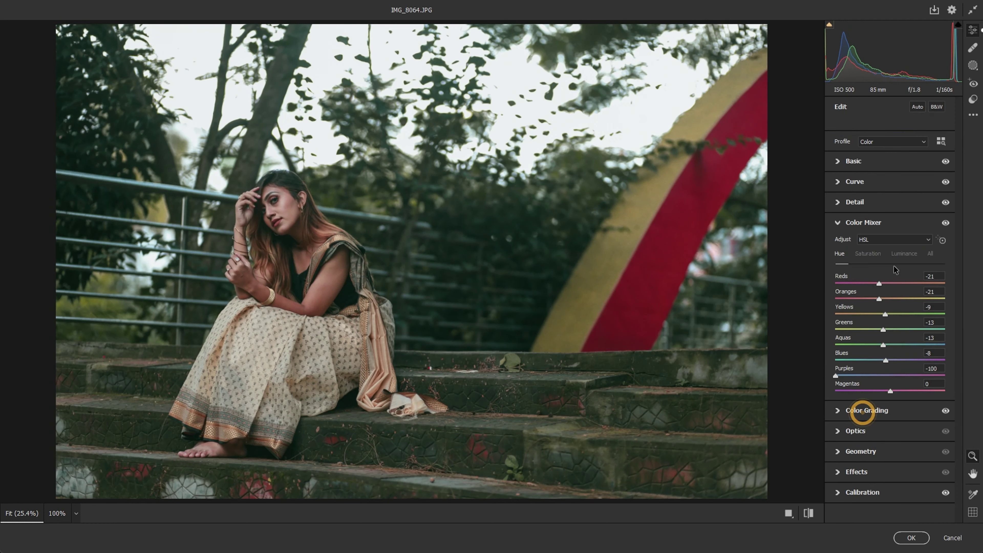
{"action": "left_click", "coordinate": [902, 253]}
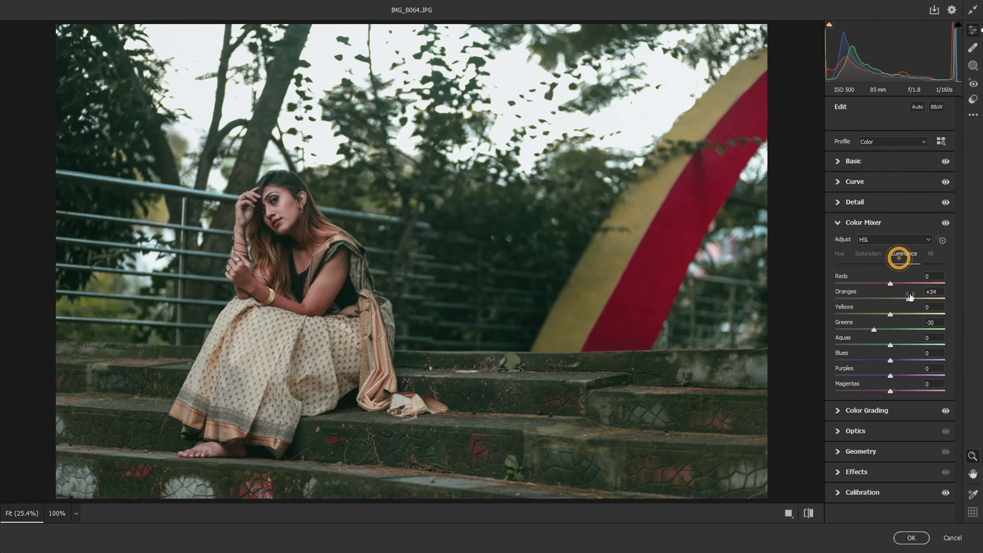
{"action": "left_click", "coordinate": [868, 254]}
{"action": "mouse_move", "coordinate": [856, 325]}
{"action": "left_mouse_down"}
{"action": "mouse_move", "coordinate": [961, 302]}
{"action": "mouse_move", "coordinate": [772, 338]}
{"action": "left_mouse_up"}
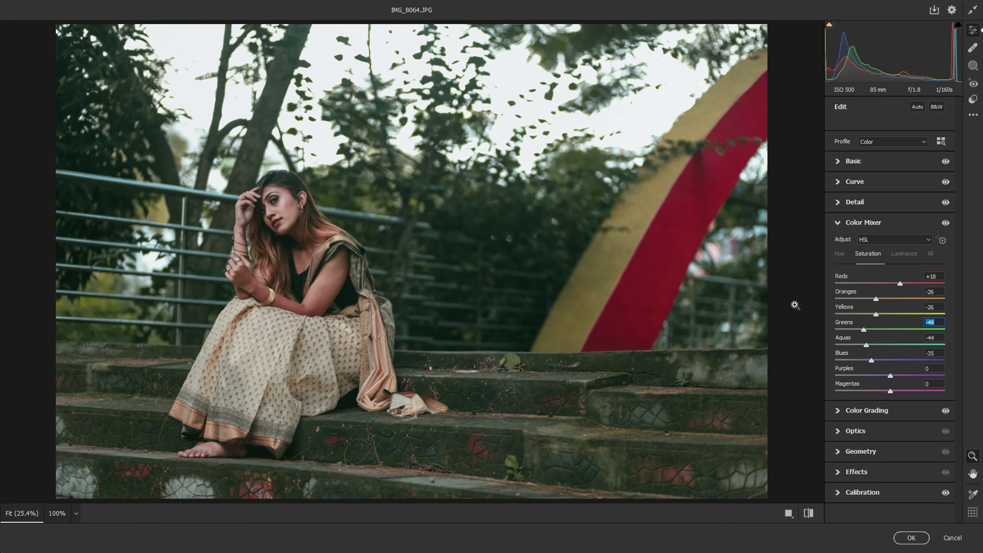
{"action": "left_click", "coordinate": [911, 538]}
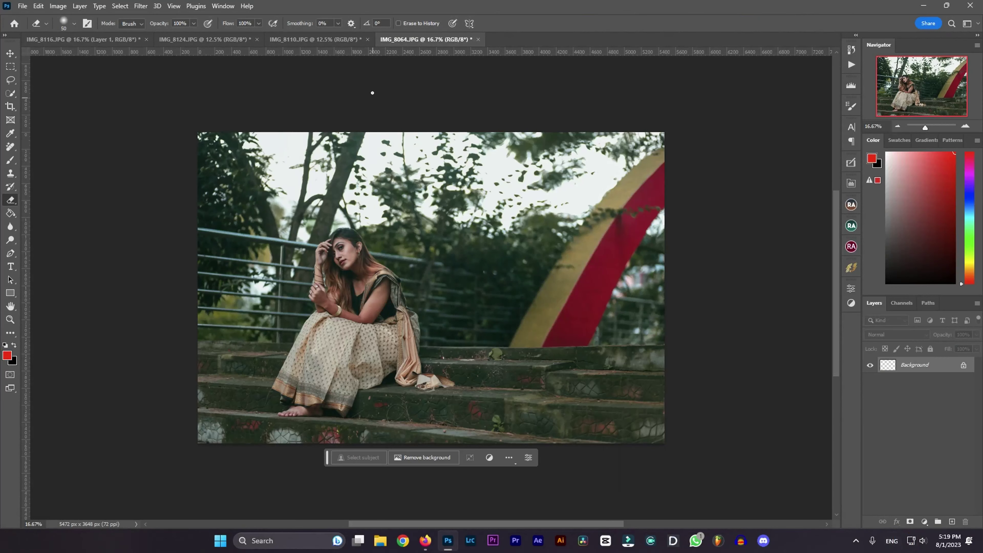
Bring the graded IMG_8110.JPG document to the front and reveal the hidden tray icons
{"action": "left_click", "coordinate": [336, 40]}
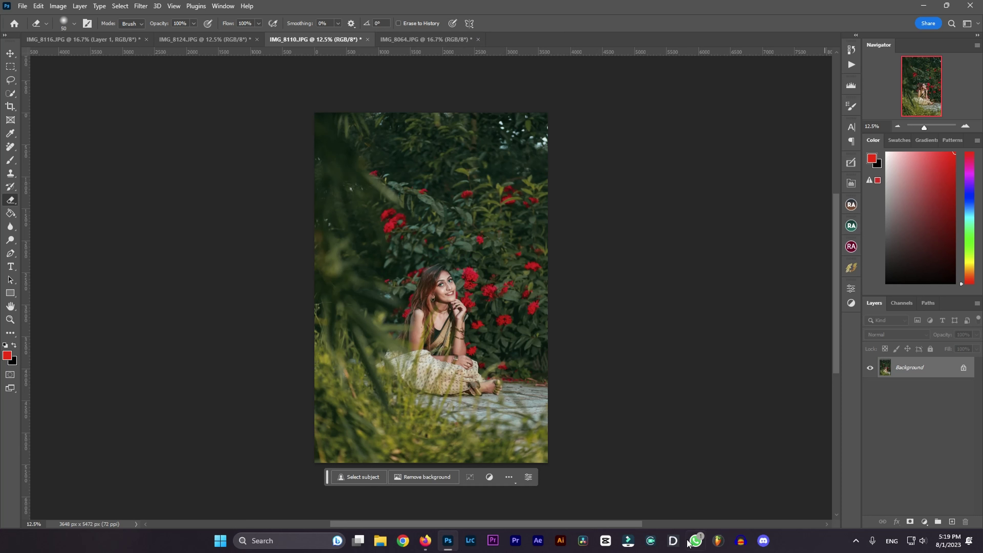
{"action": "left_click", "coordinate": [856, 541]}
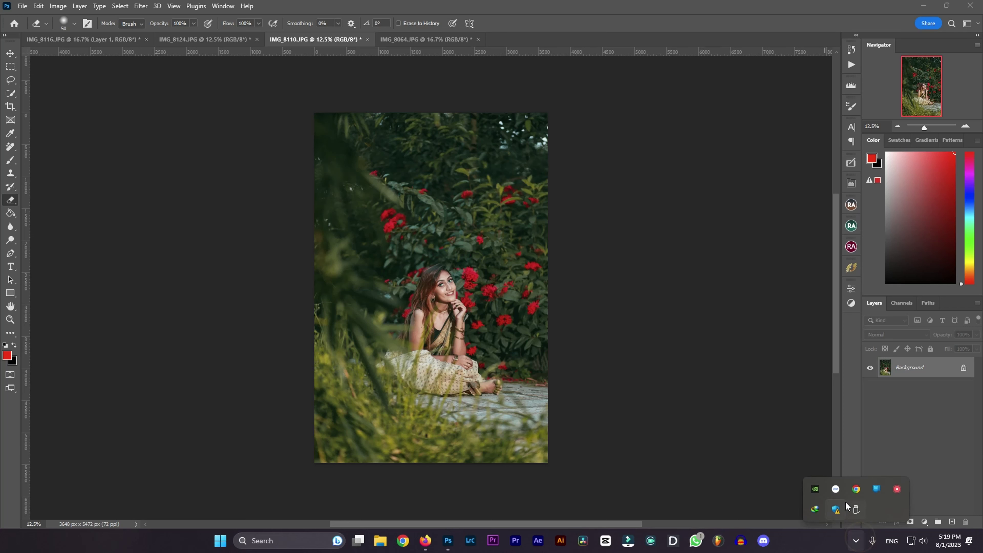